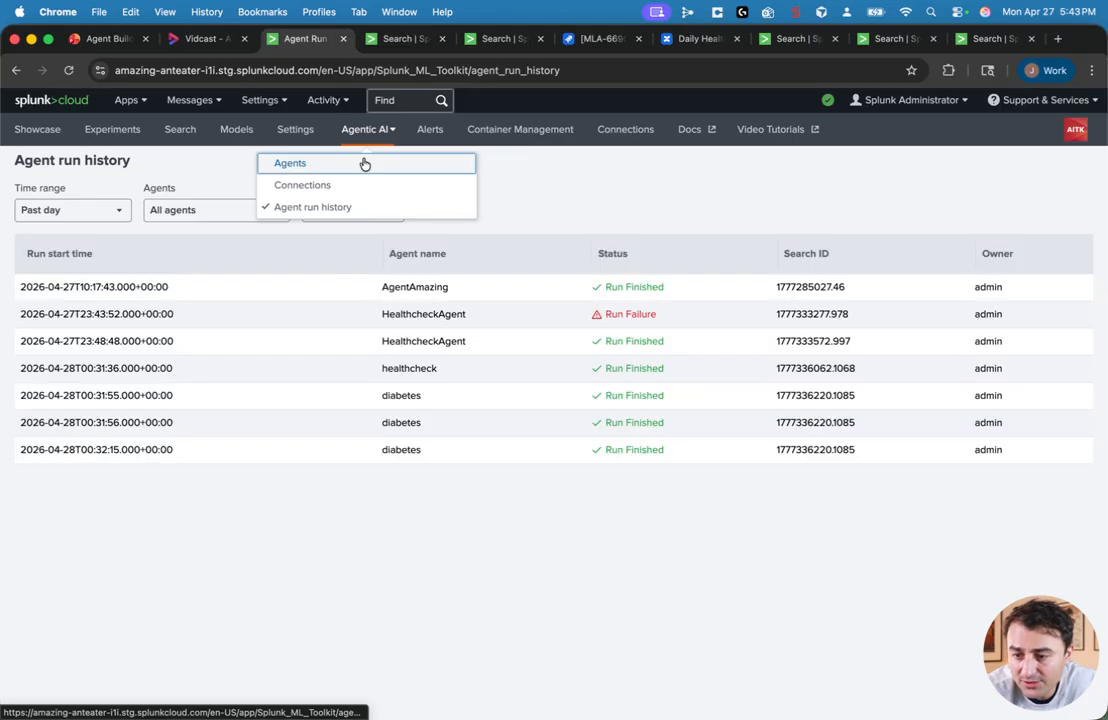
# Step: Open the Agents page and view the blank Create agent form, closing it without saving
pyautogui.click(365, 164)
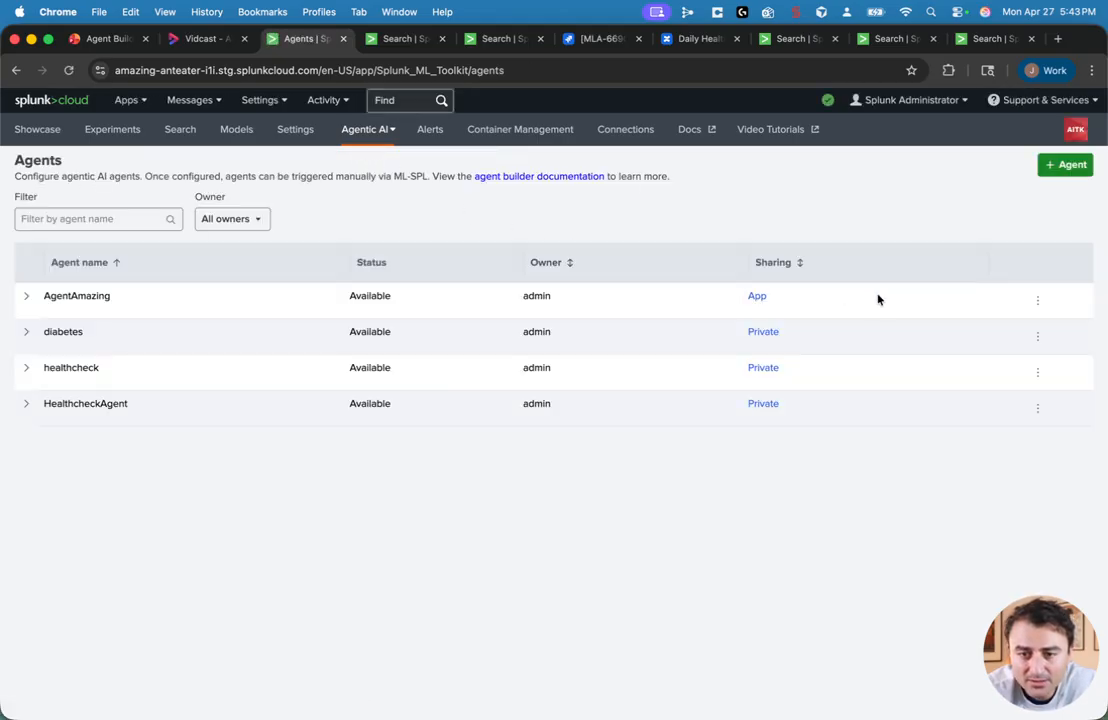
pyautogui.click(1037, 372)
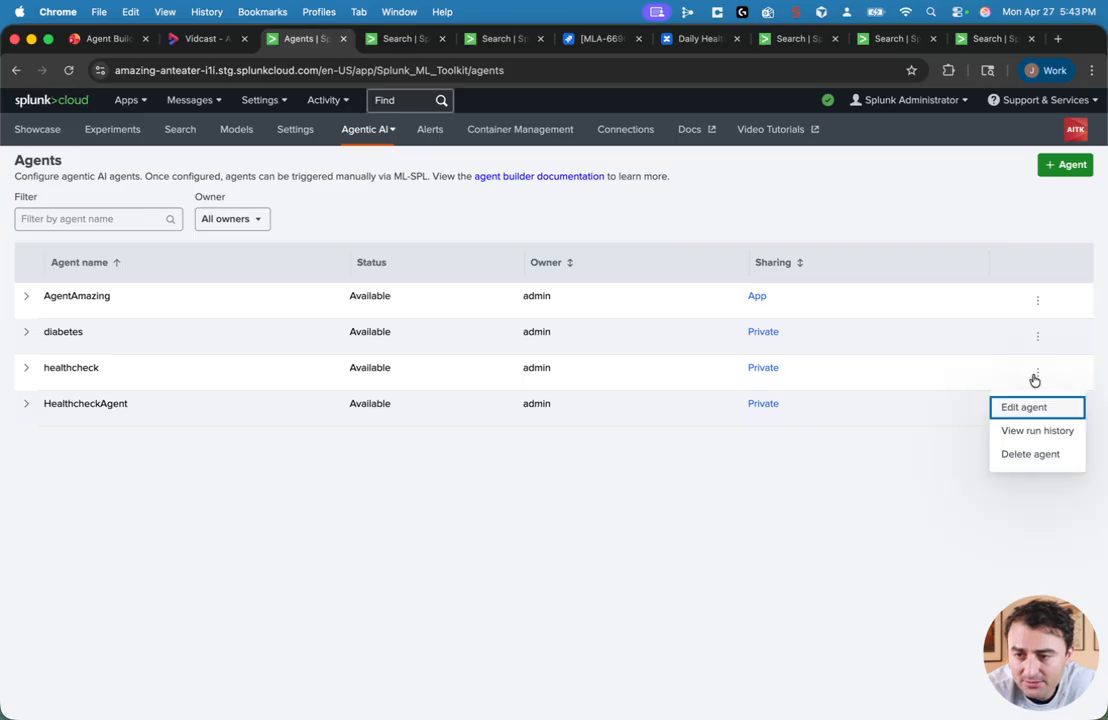
pyautogui.click(1064, 168)
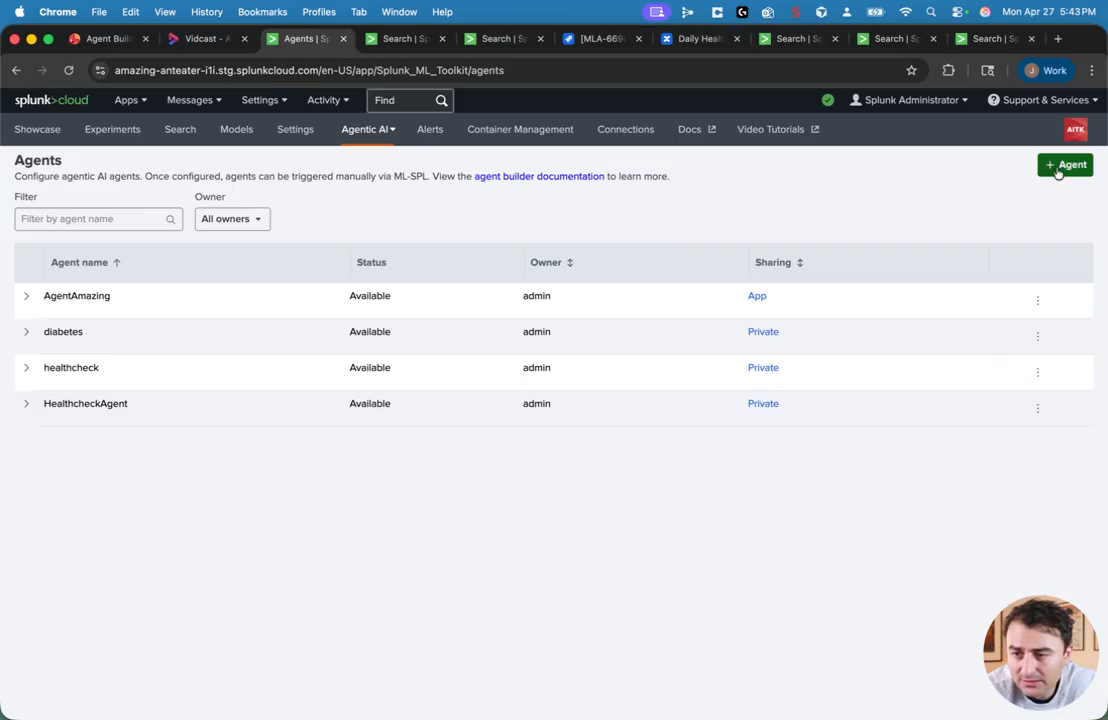
pyautogui.click(1066, 165)
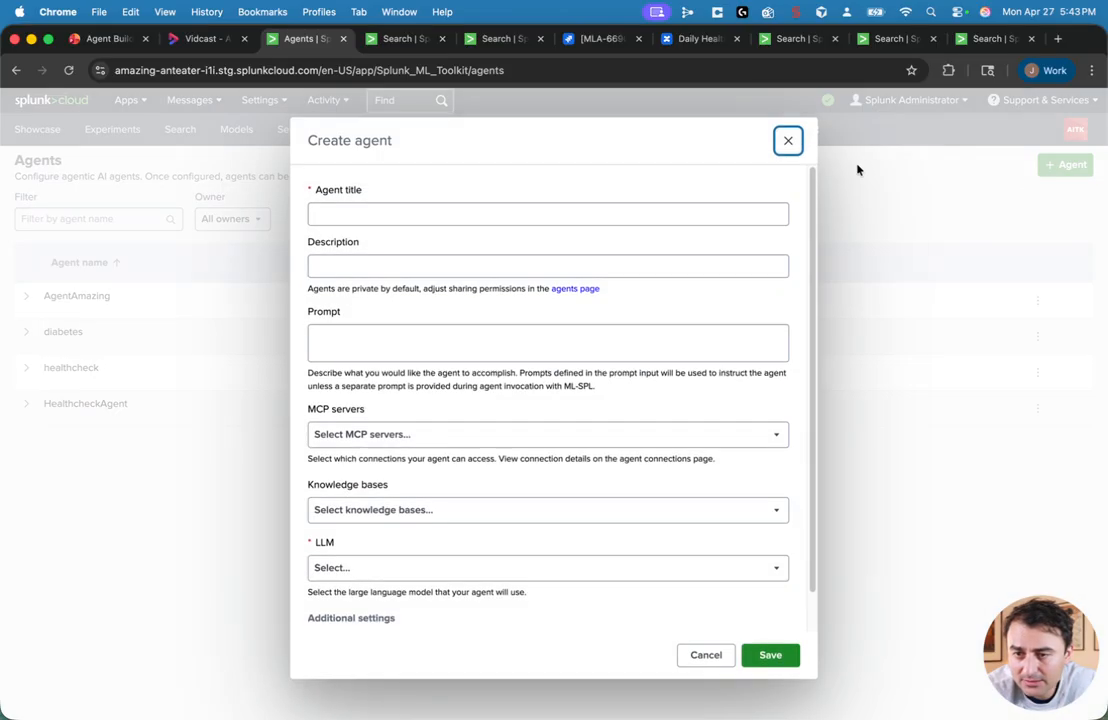
pyautogui.click(788, 141)
# Step: Open the healthcheck agent for editing and review its prompt, MCP servers, tools, LLM and additional settings without saving
pyautogui.click(1039, 375)
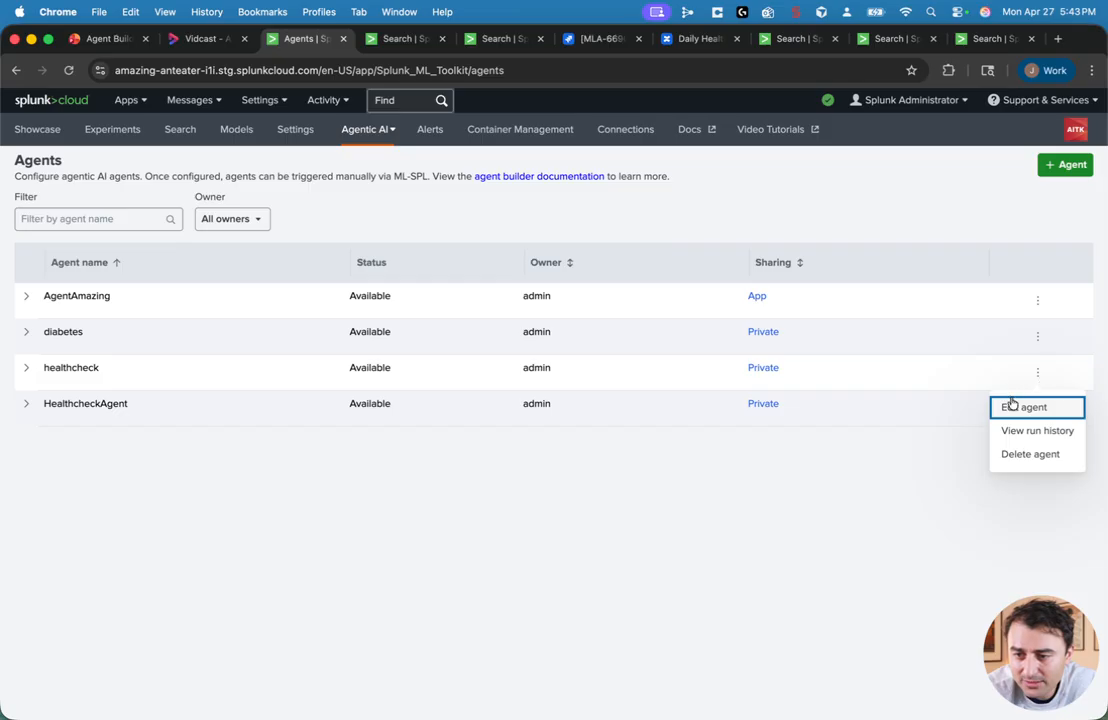
pyautogui.click(1011, 405)
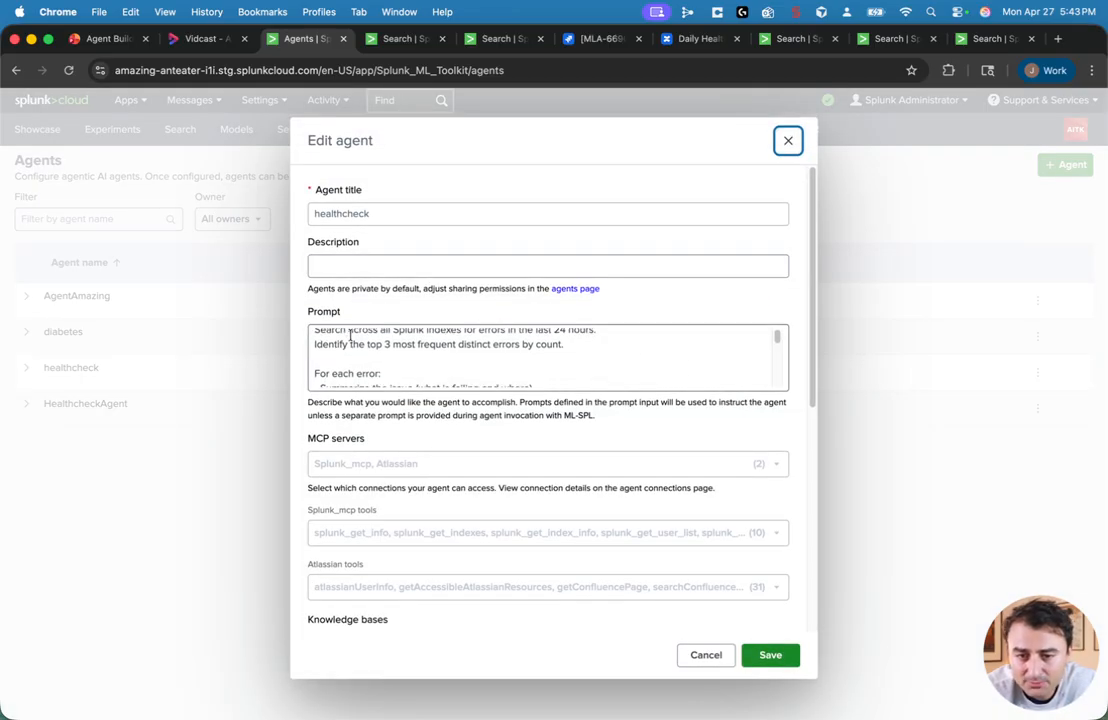
pyautogui.scroll(-2, 459, 465)
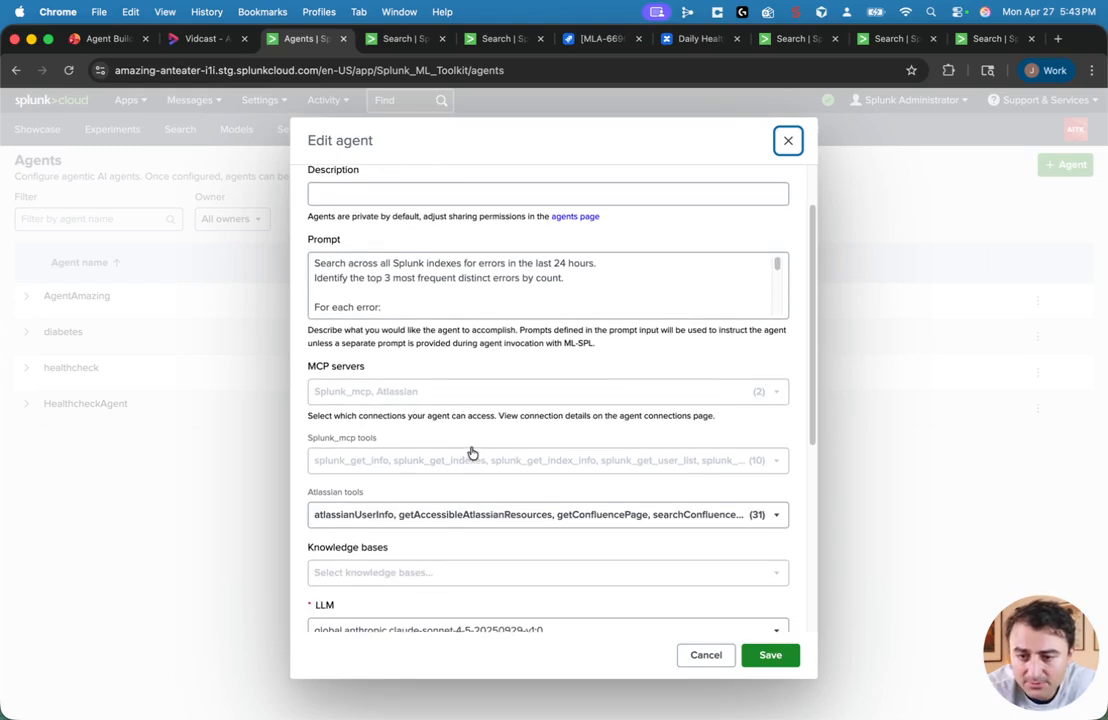
pyautogui.scroll(-1, 456, 483)
pyautogui.scroll(-5, 456, 483)
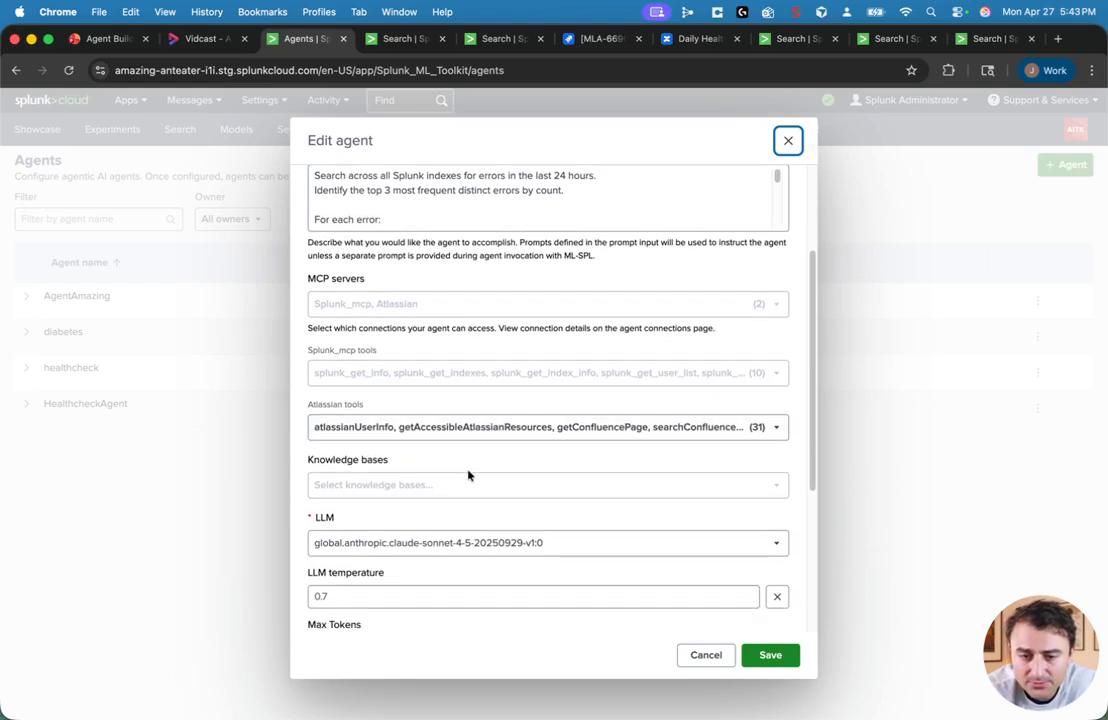
pyautogui.scroll(-5, 460, 463)
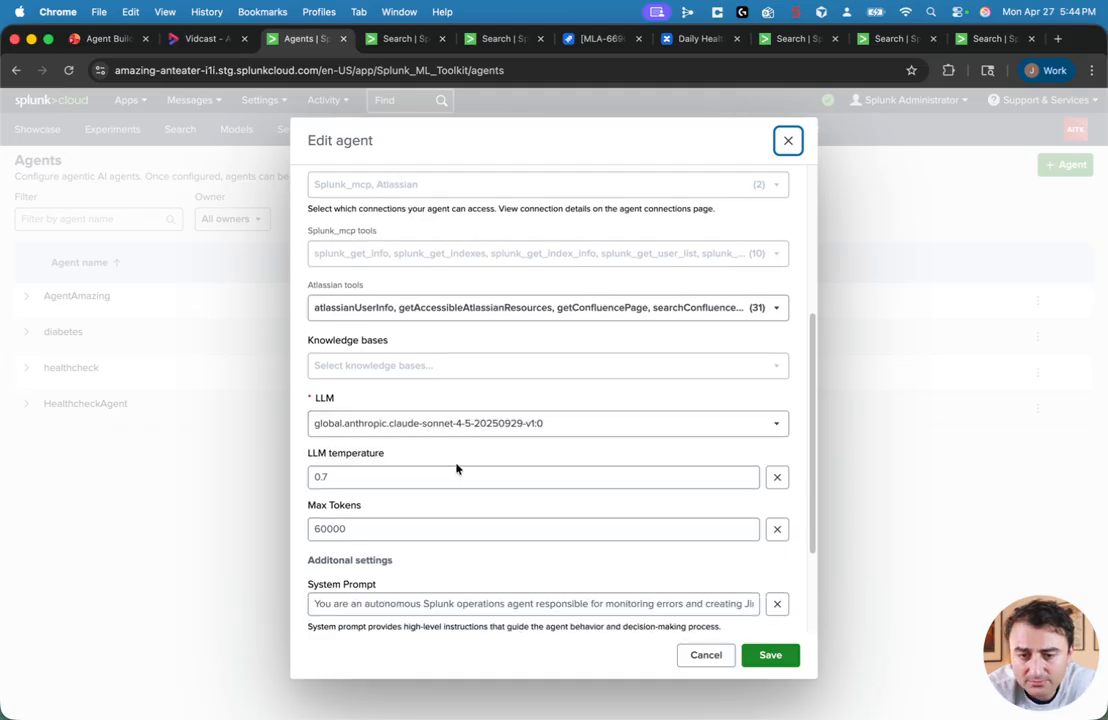
pyautogui.scroll(-1, 414, 465)
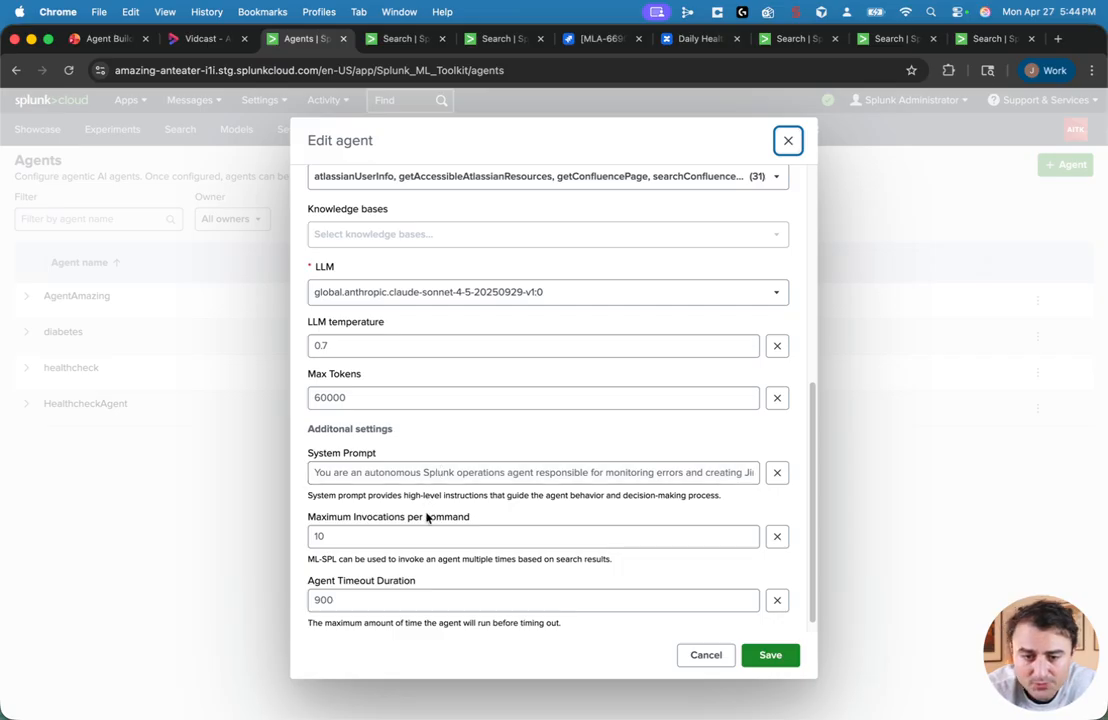
pyautogui.click(788, 141)
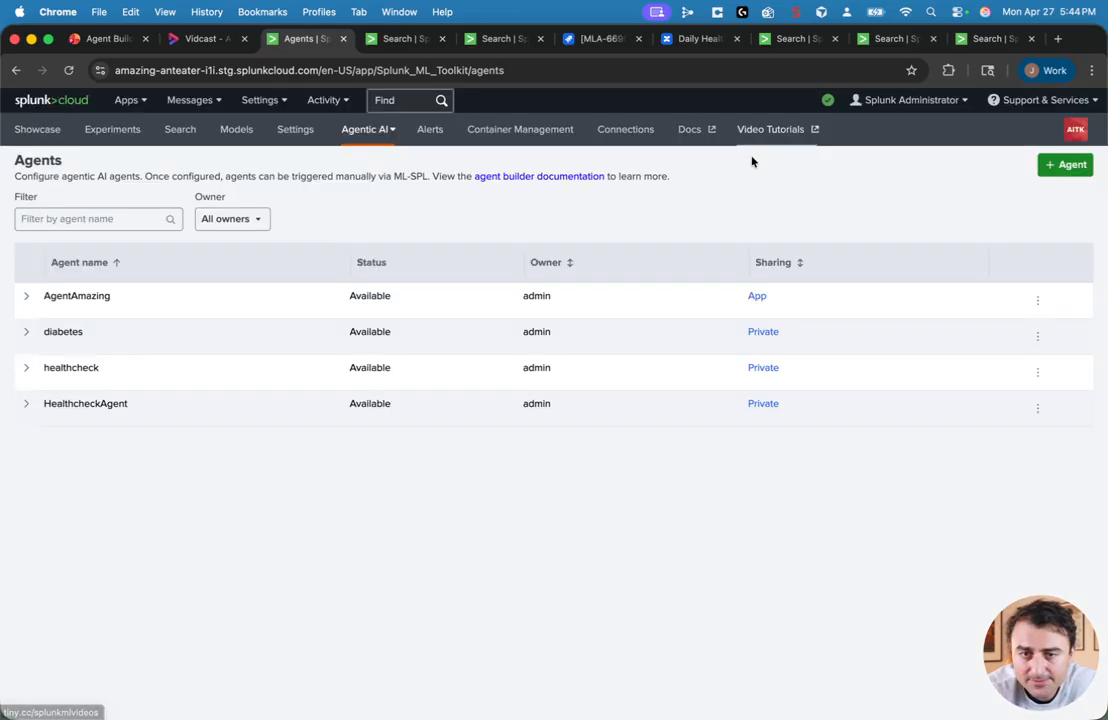
# Step: Run the search |makeresults count=1 | aiagent agent_name=healthcheck in the search tab
pyautogui.click(418, 44)
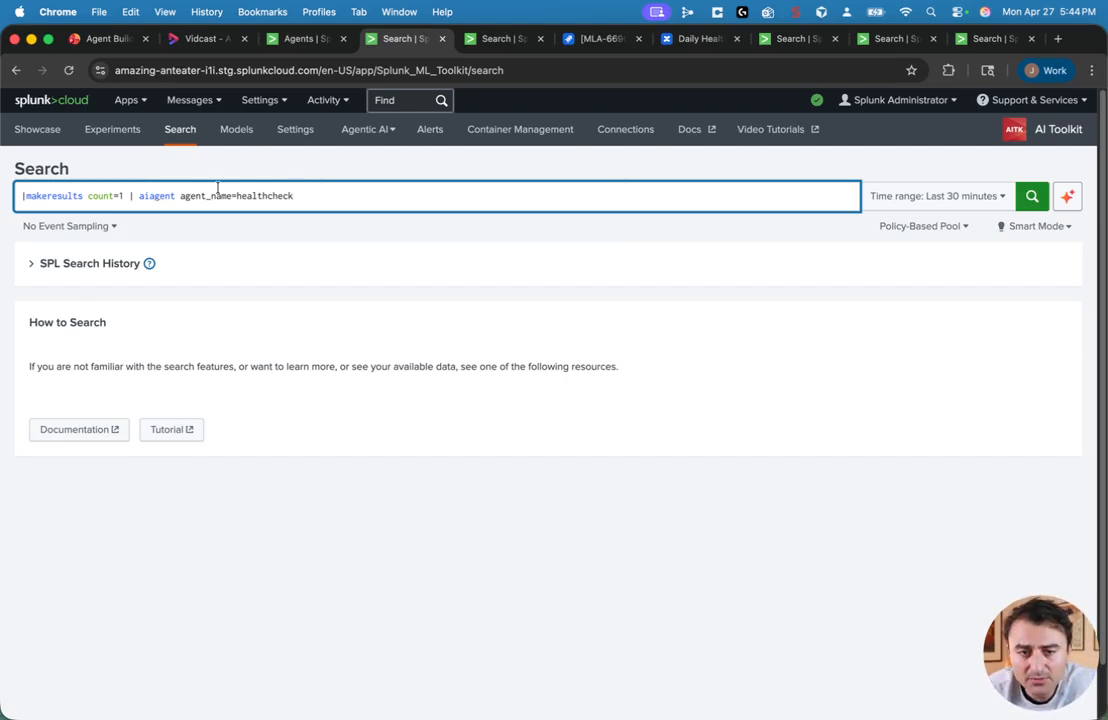
pyautogui.moveTo(307, 190); pyautogui.dragTo(130, 198)
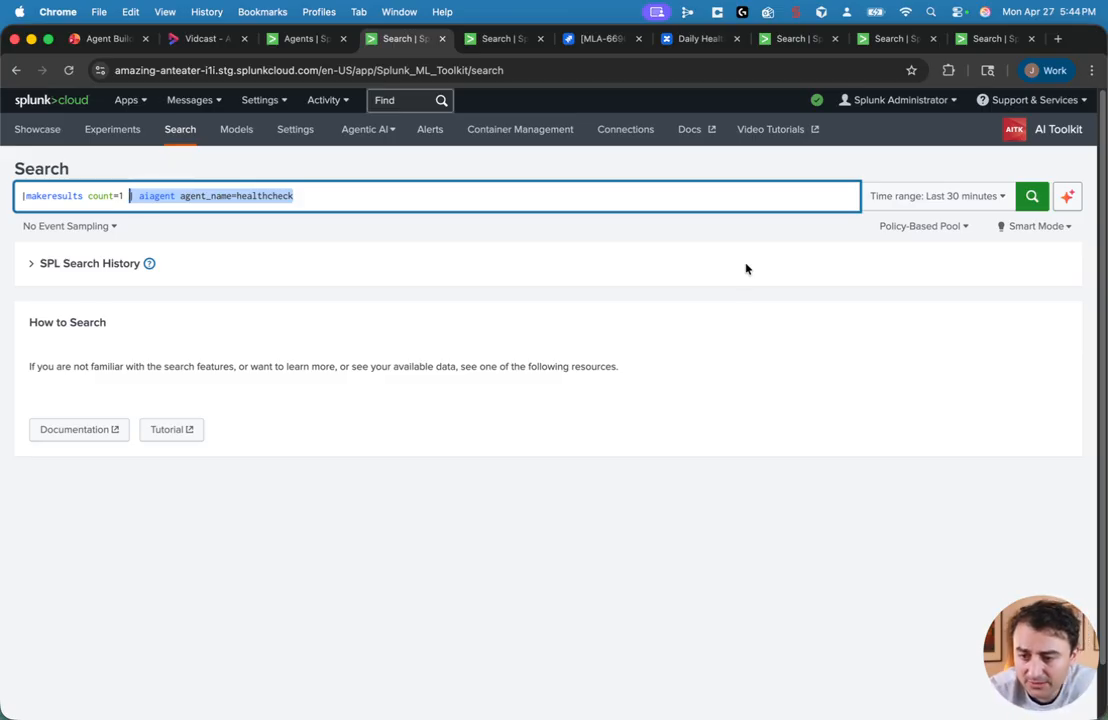
pyautogui.click(1034, 200)
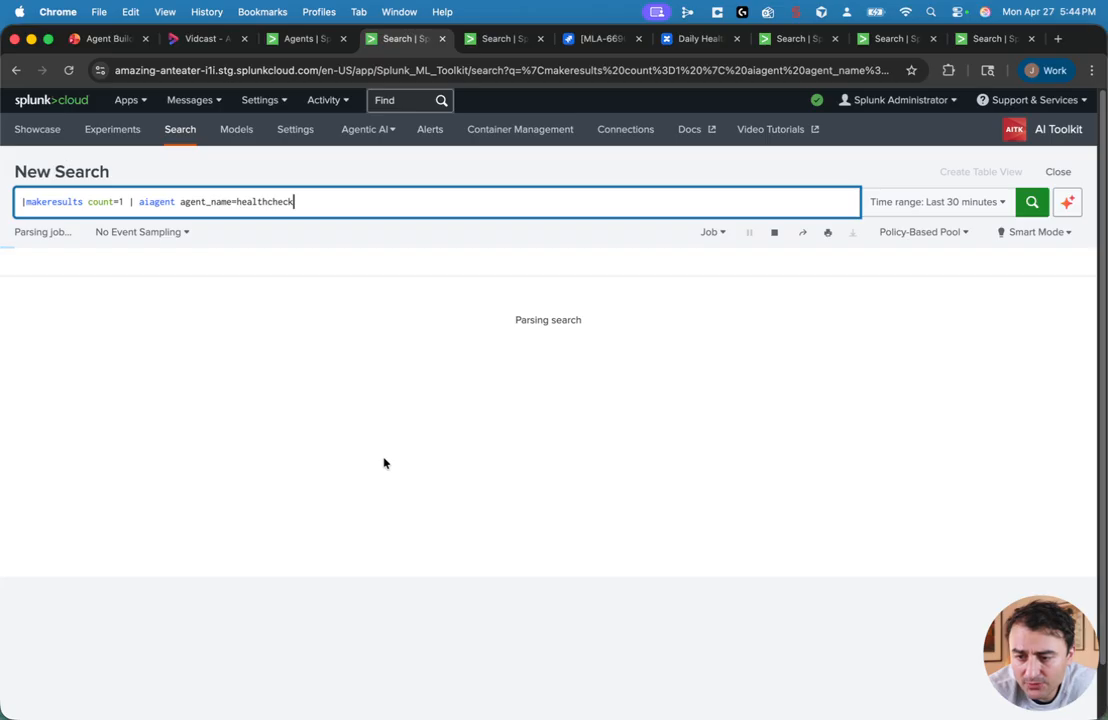
# Step: Open the agent run history and refresh it to check the new healthcheck run
pyautogui.click(307, 42)
pyautogui.click(365, 130)
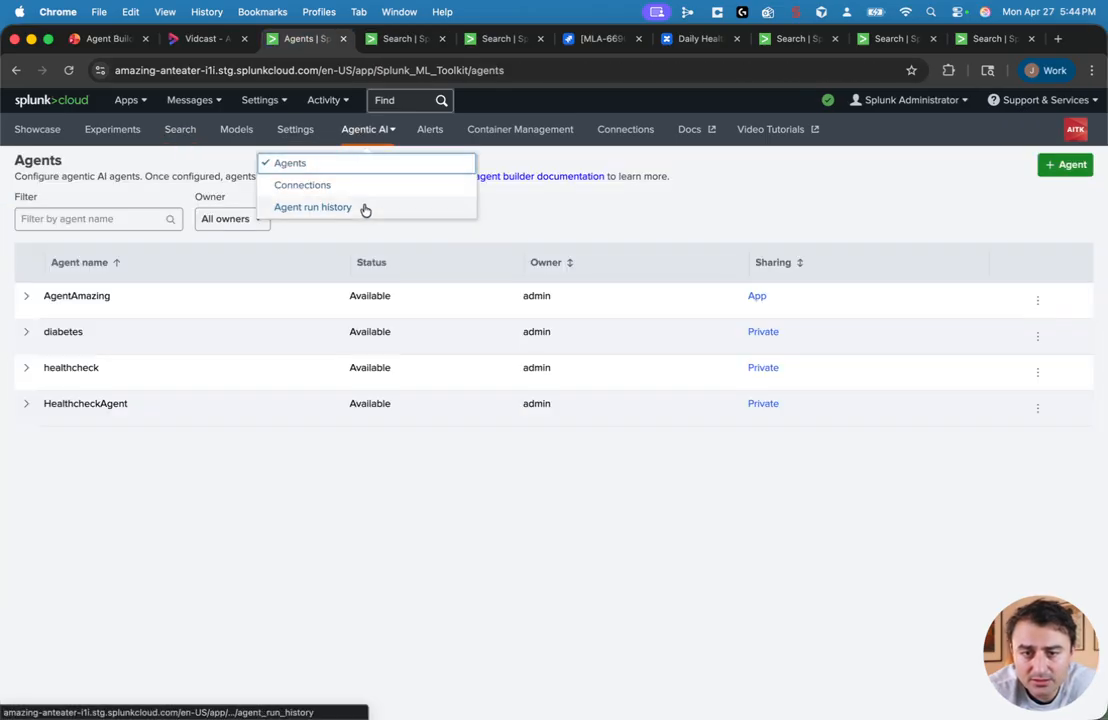
pyautogui.click(313, 207)
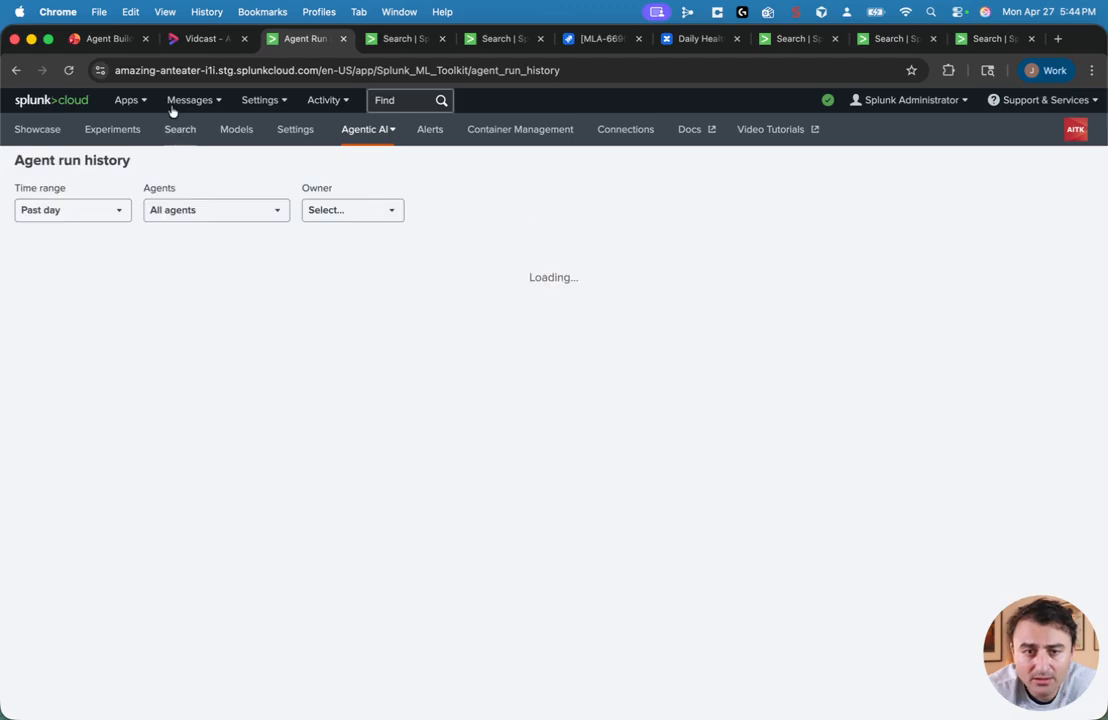
pyautogui.click(70, 76)
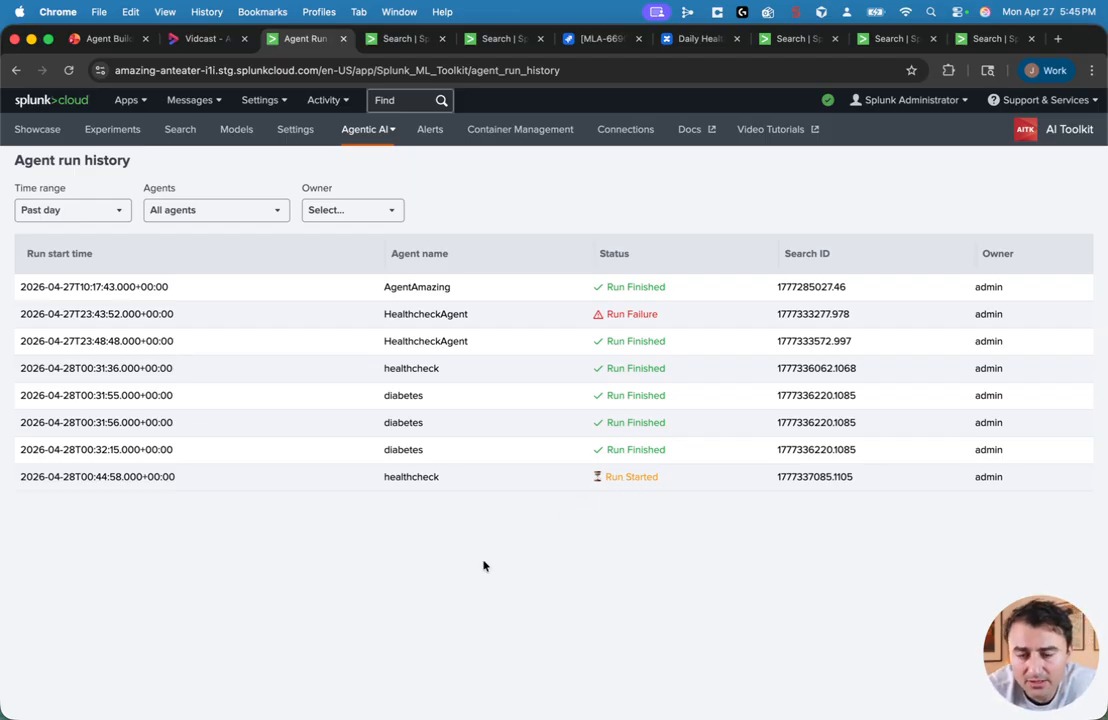
# Step: Review the healthcheck agent's output in the search results and select the first Jira ticket link
pyautogui.click(395, 40)
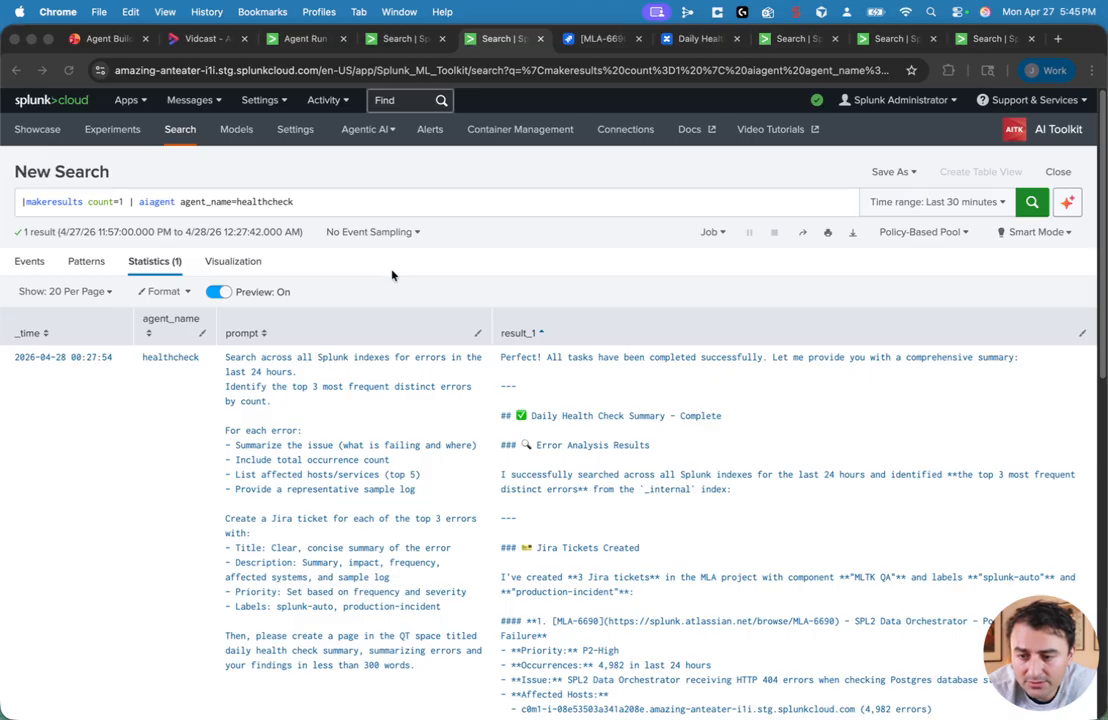
pyautogui.scroll(-2, 395, 278)
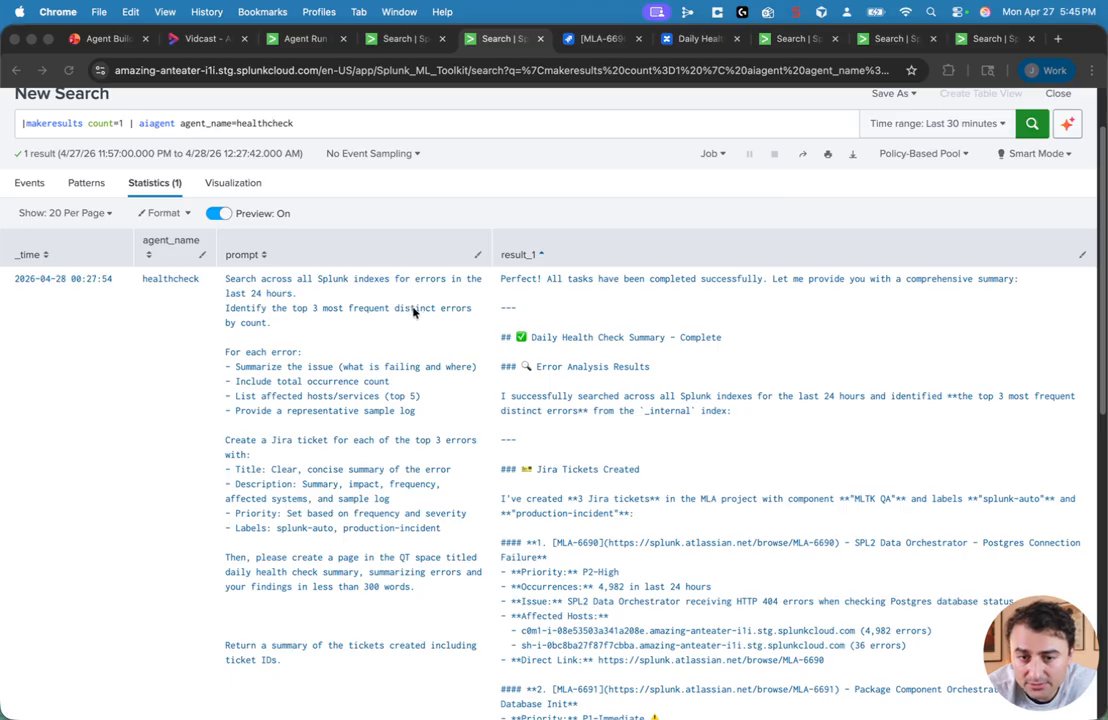
pyautogui.scroll(-2, 415, 312)
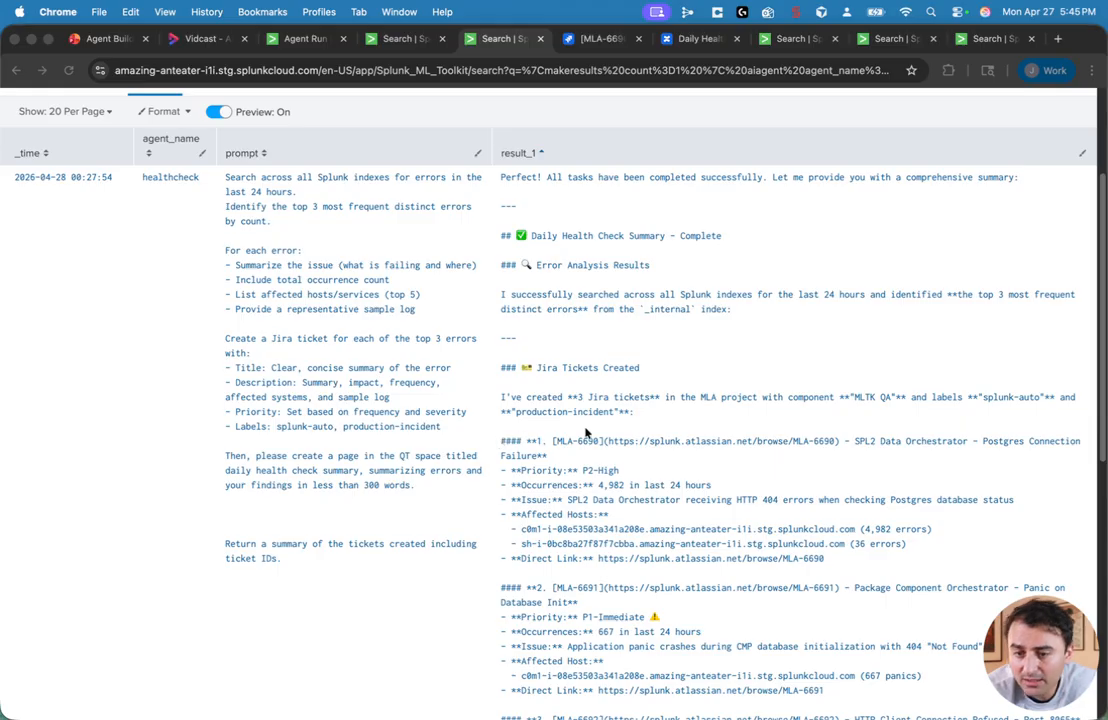
pyautogui.click(833, 447)
pyautogui.moveTo(833, 447); pyautogui.dragTo(610, 446)
# Step: Review the Jira ticket MLA-6690 created by the agent
pyautogui.click(601, 38)
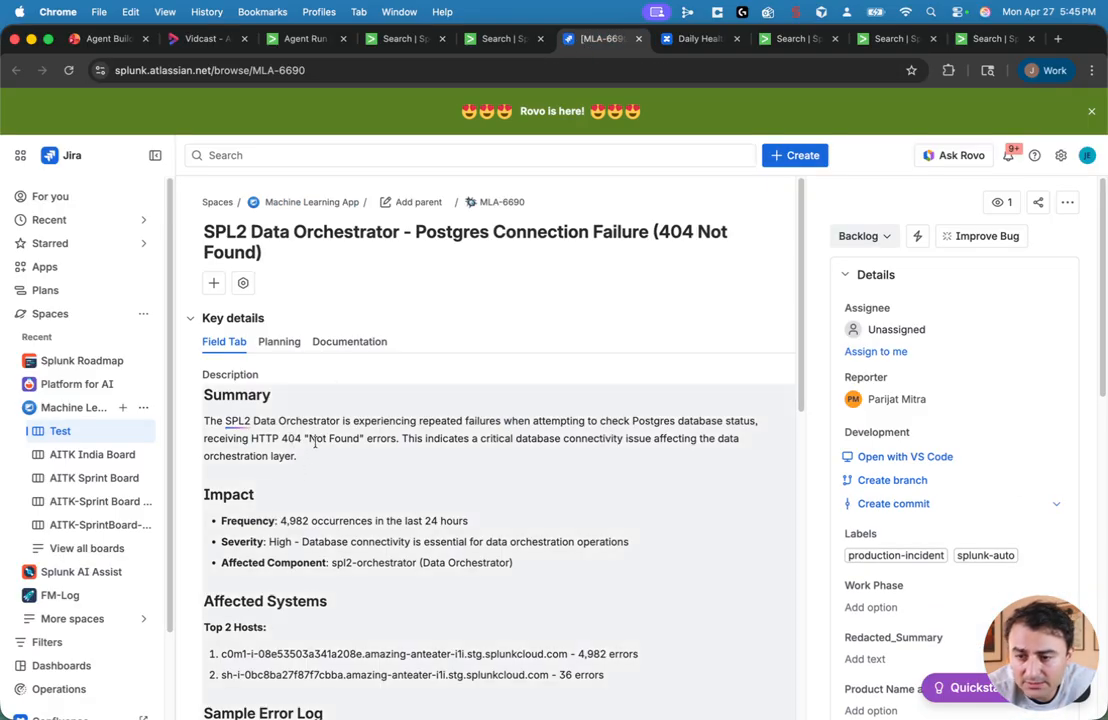
pyautogui.scroll(-1, 337, 421)
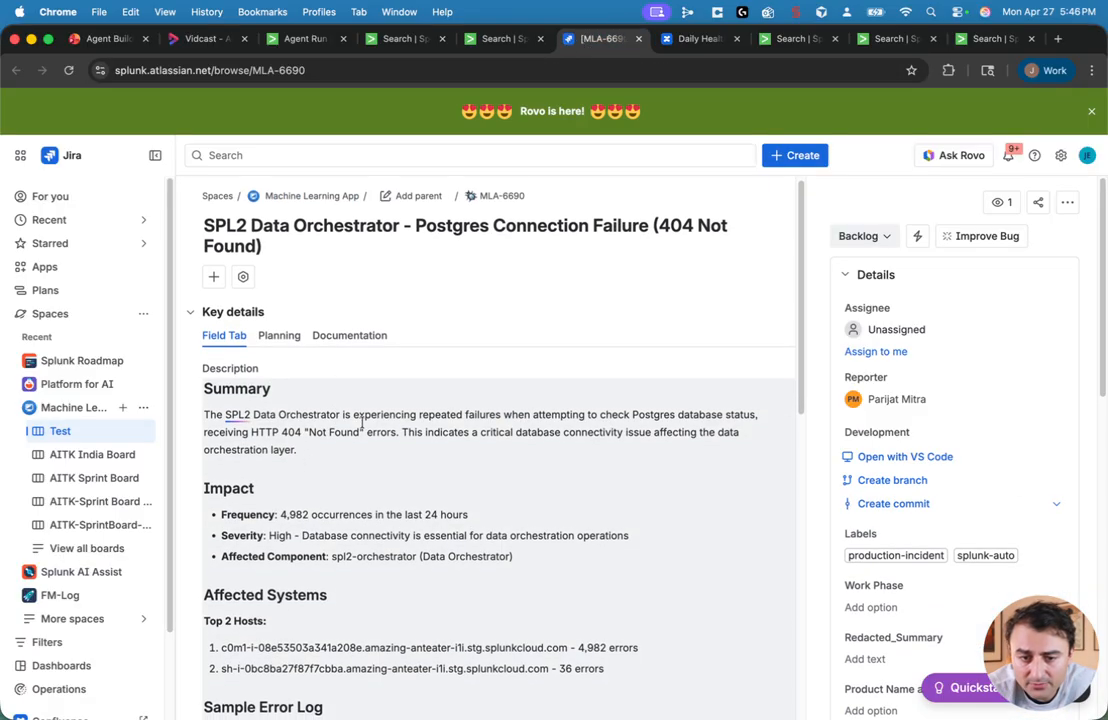
pyautogui.scroll(-3, 337, 421)
pyautogui.scroll(-5, 417, 481)
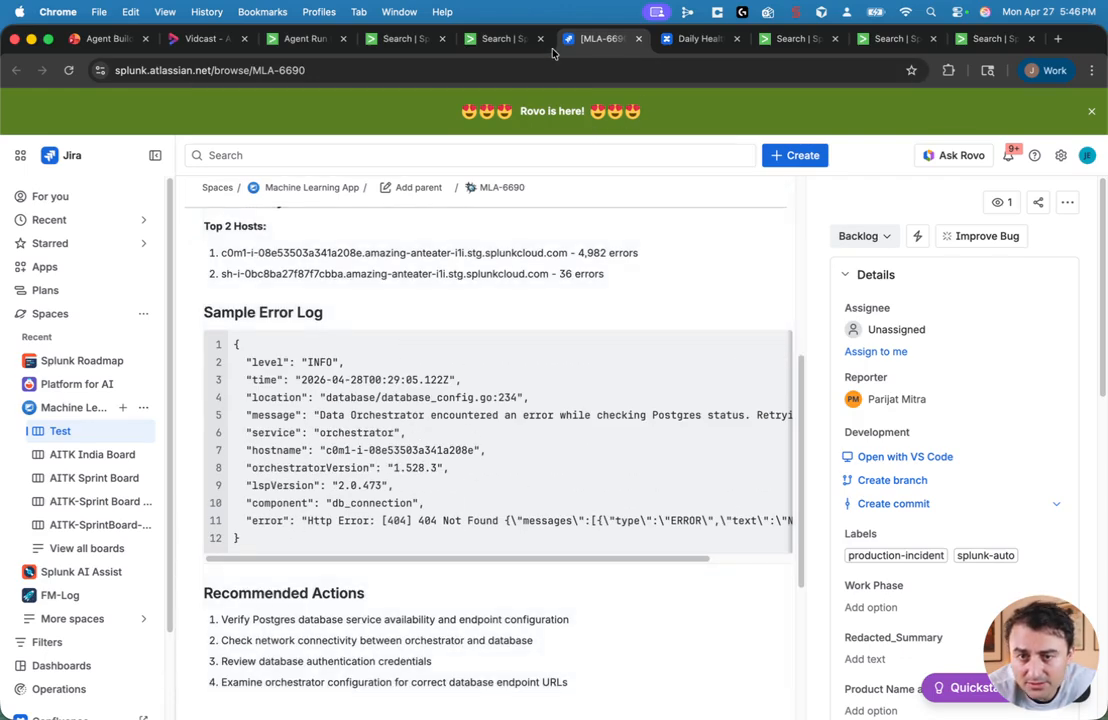
# Step: Review the remaining tickets in the agent results and the generated Confluence Daily Health Check Summary page
pyautogui.click(500, 39)
pyautogui.scroll(-10, 760, 510)
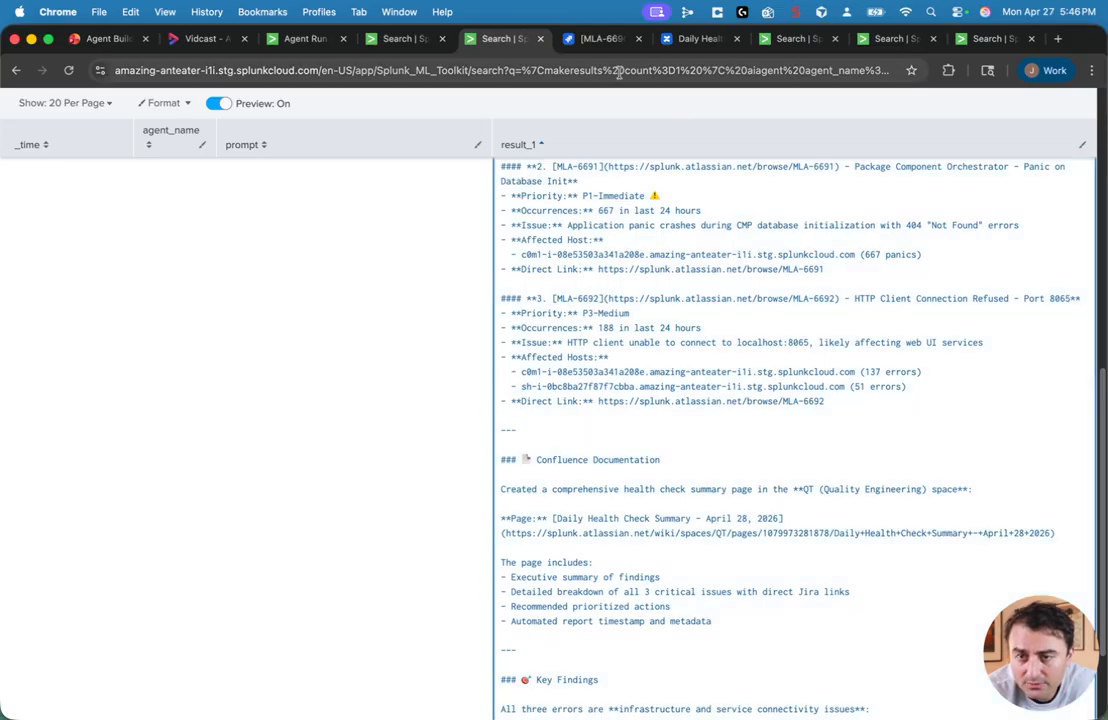
pyautogui.click(700, 39)
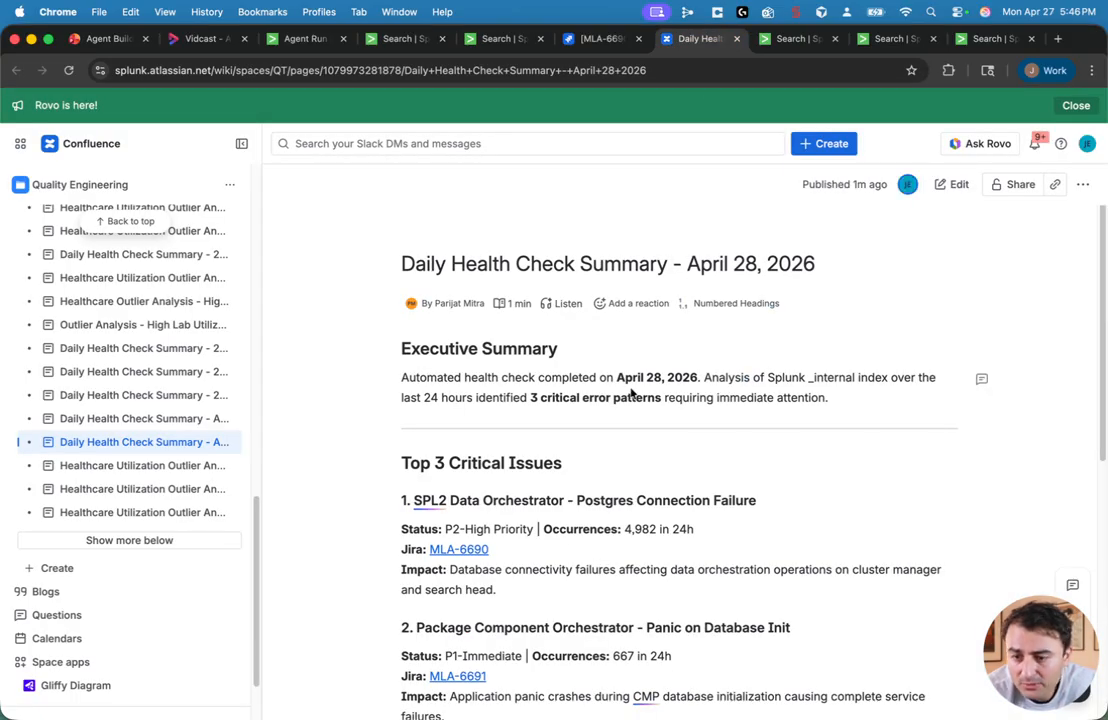
pyautogui.scroll(-8, 650, 440)
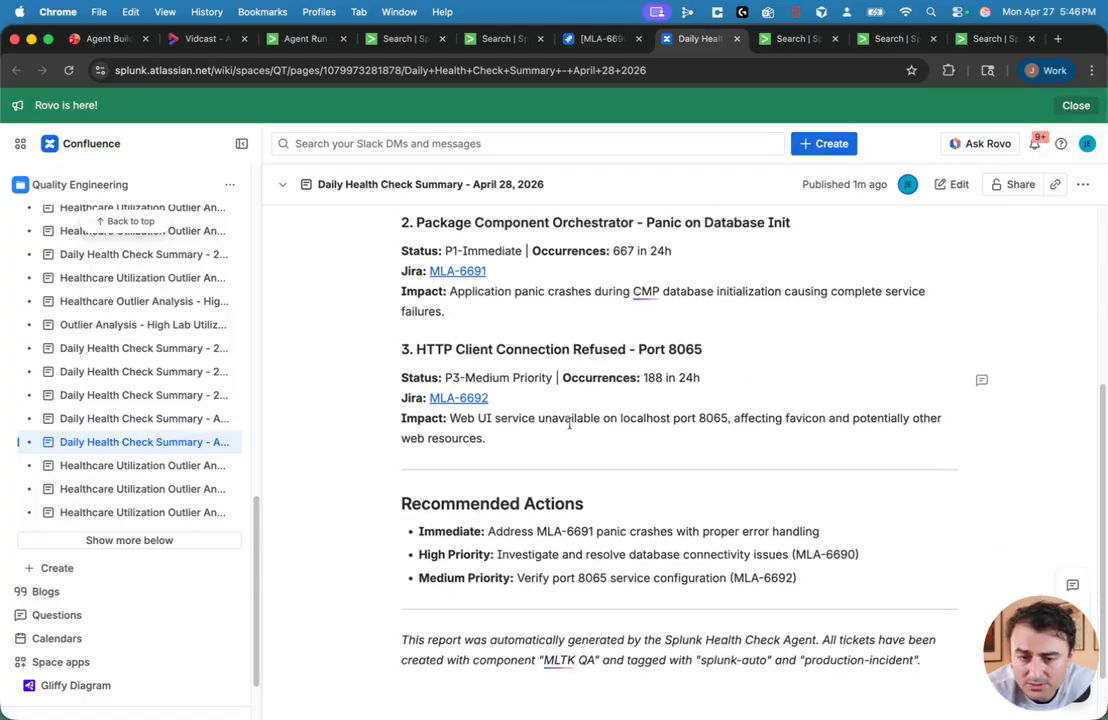
pyautogui.scroll(-1, 610, 410)
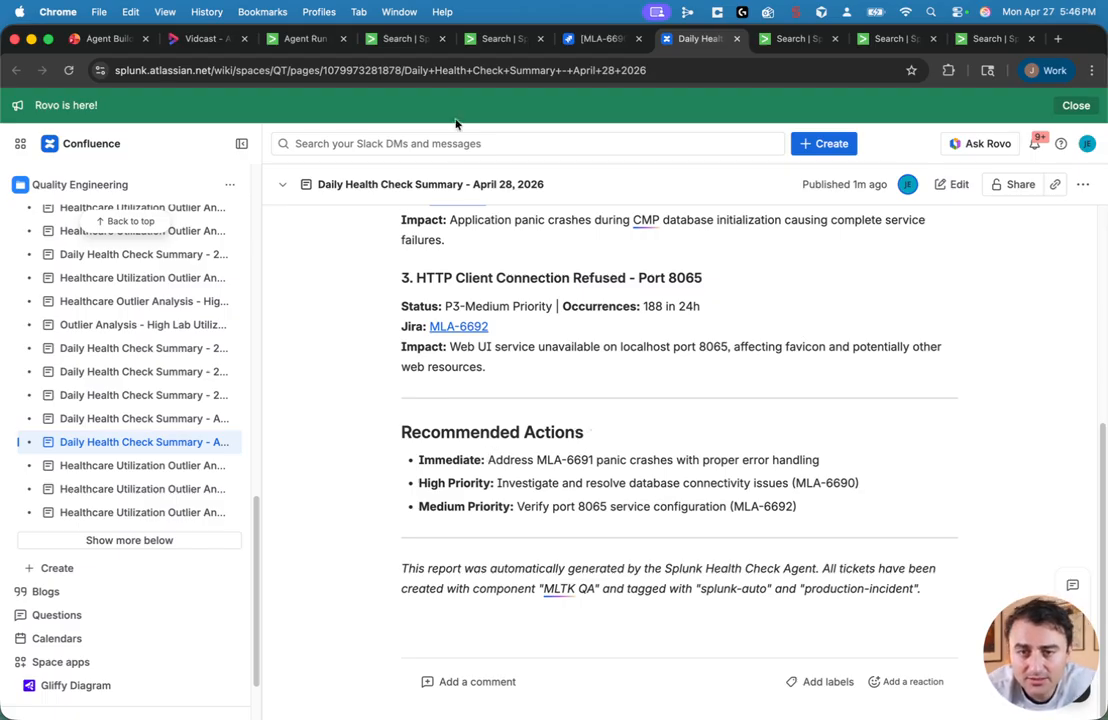
pyautogui.click(498, 42)
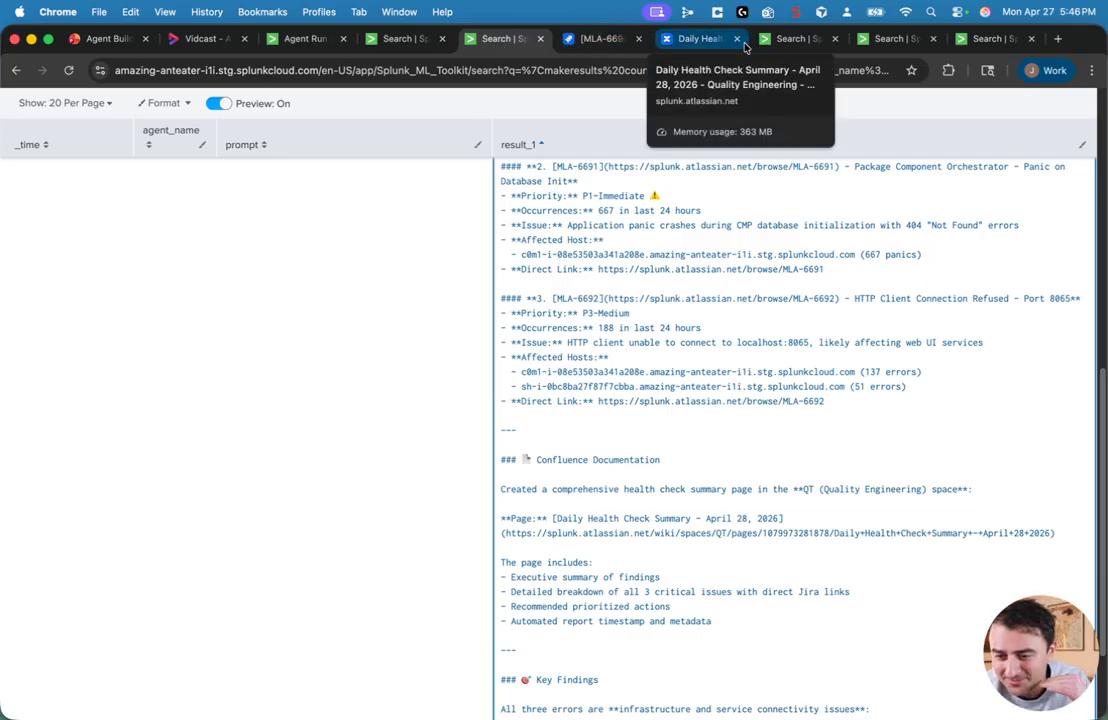
pyautogui.scroll(10, 652, 458)
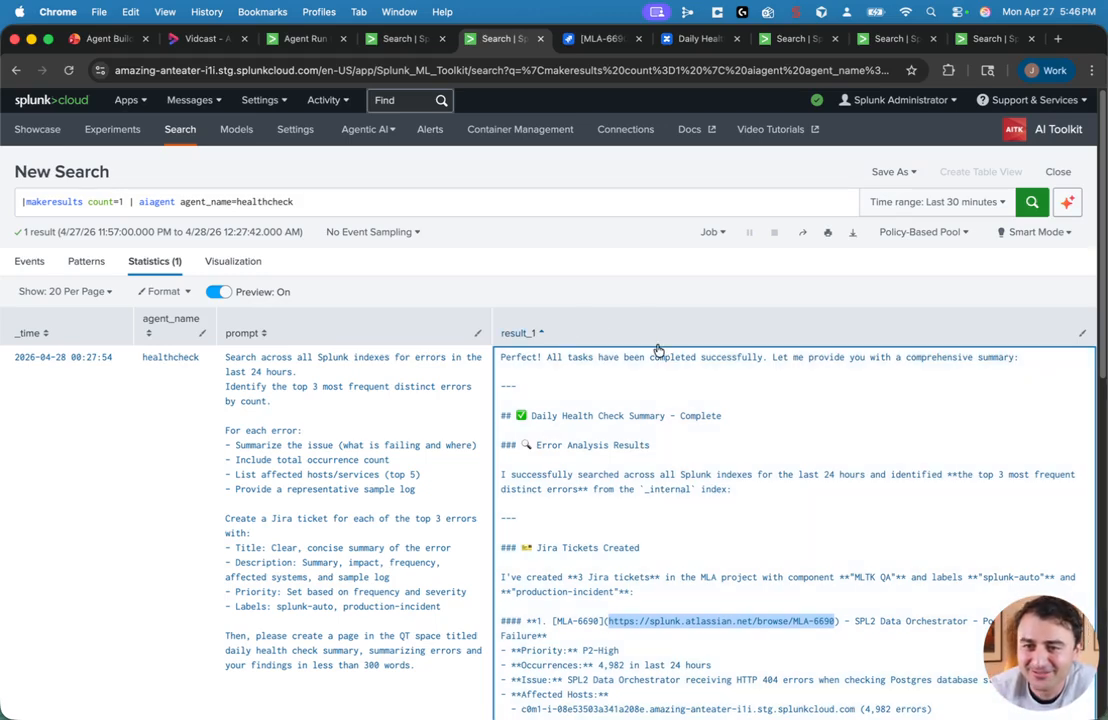
# Step: Examine the diabetic.csv inputlookup results in another search tab
pyautogui.click(795, 38)
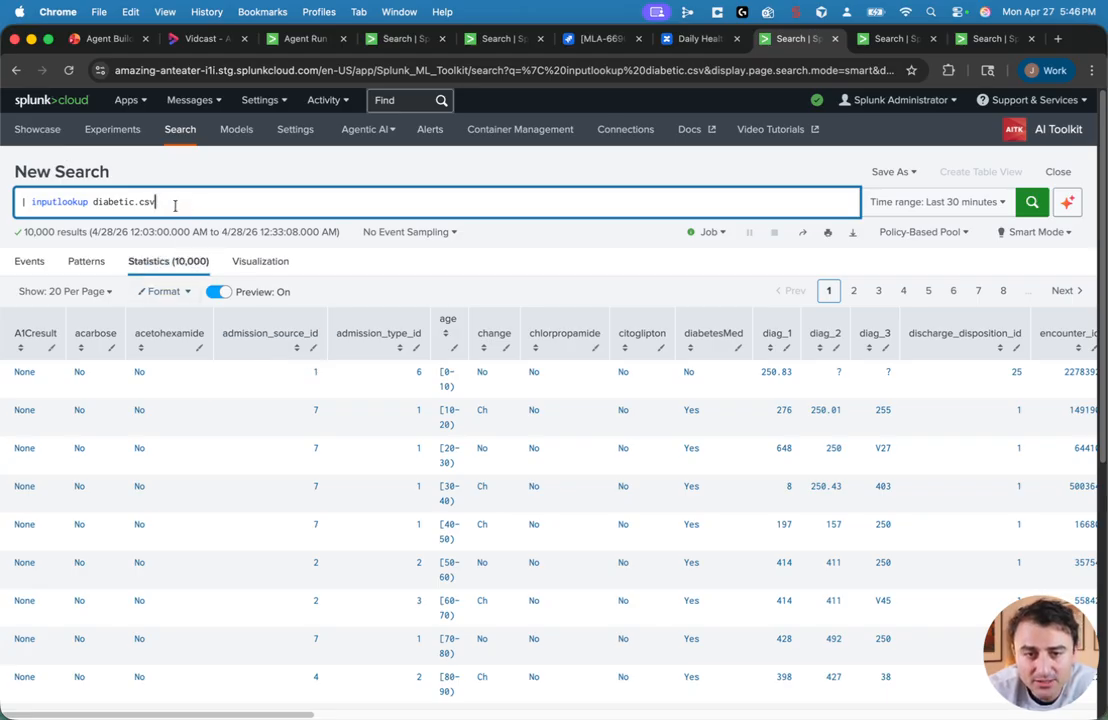
pyautogui.scroll(-5, 350, 395)
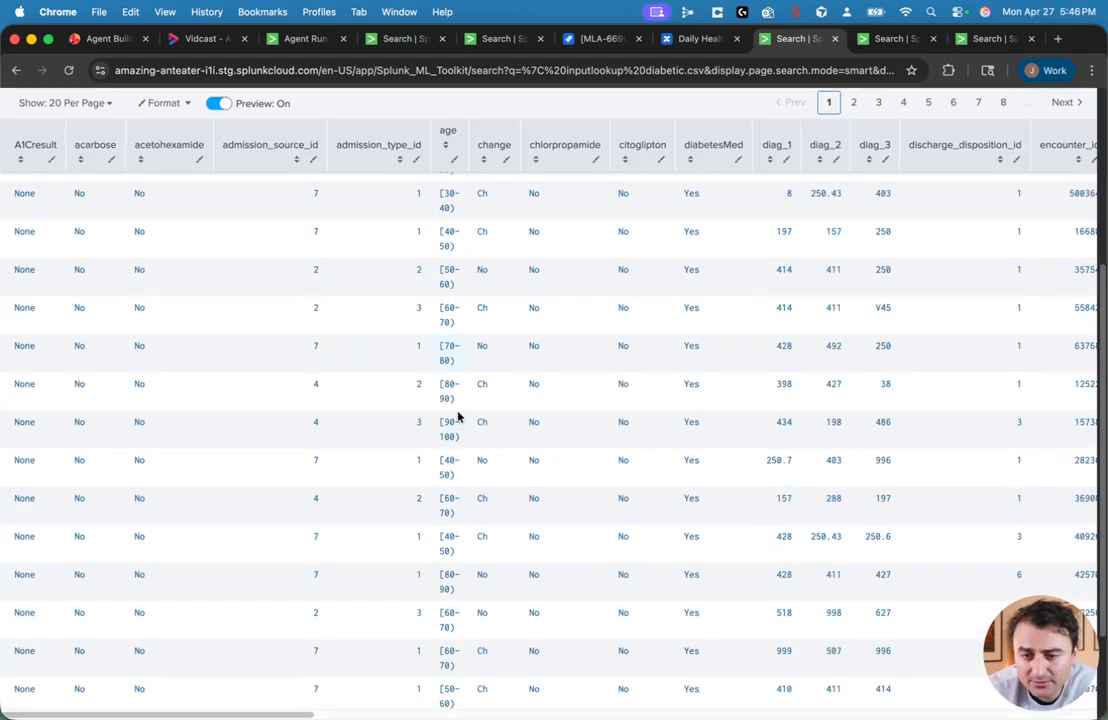
pyautogui.scroll(5, 741, 447)
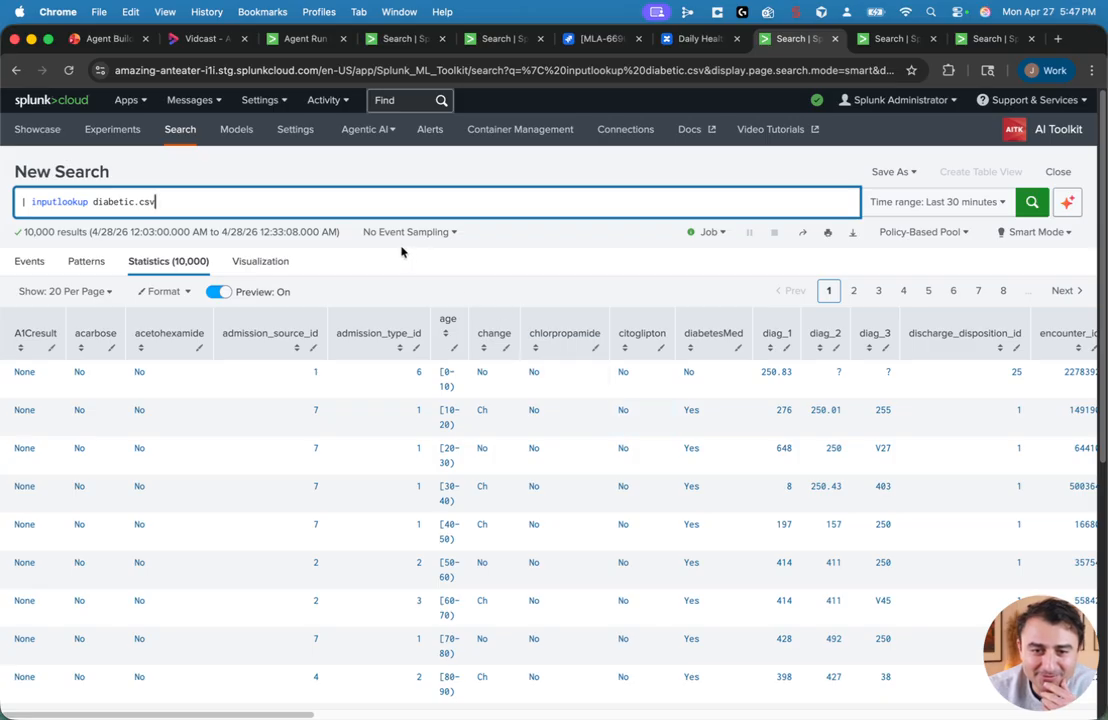
# Step: Open the anomaly detection search that feeds outliers to the diabetes agent and highlight its first commands
pyautogui.click(883, 42)
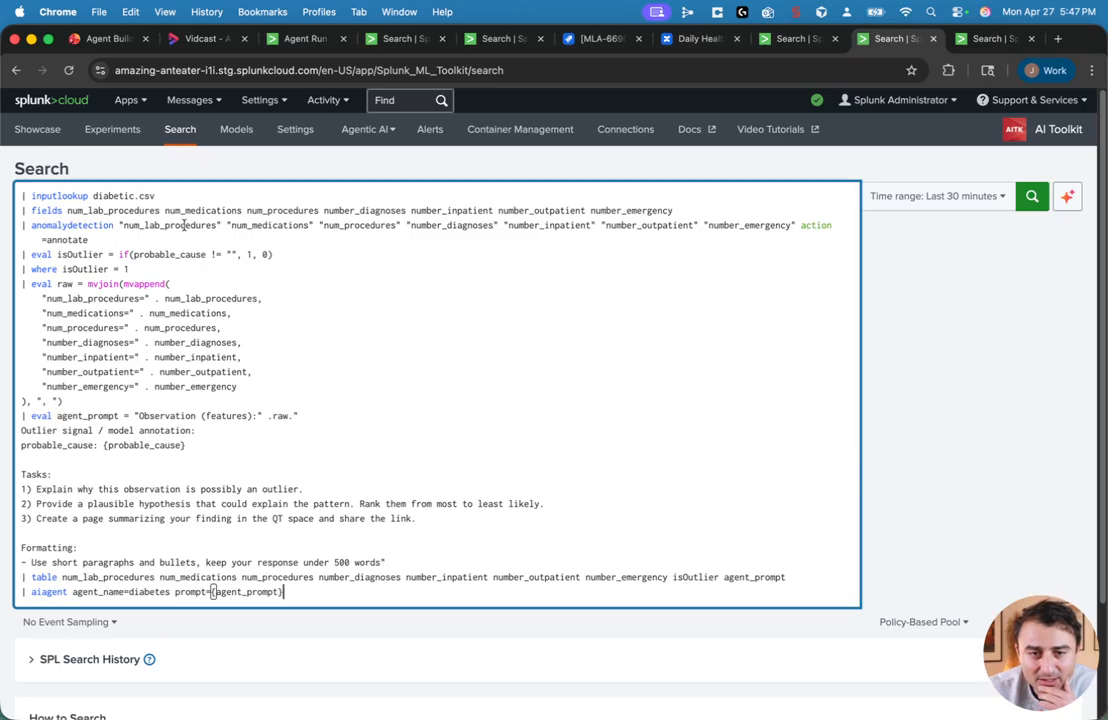
pyautogui.moveTo(166, 197); pyautogui.dragTo(18, 196)
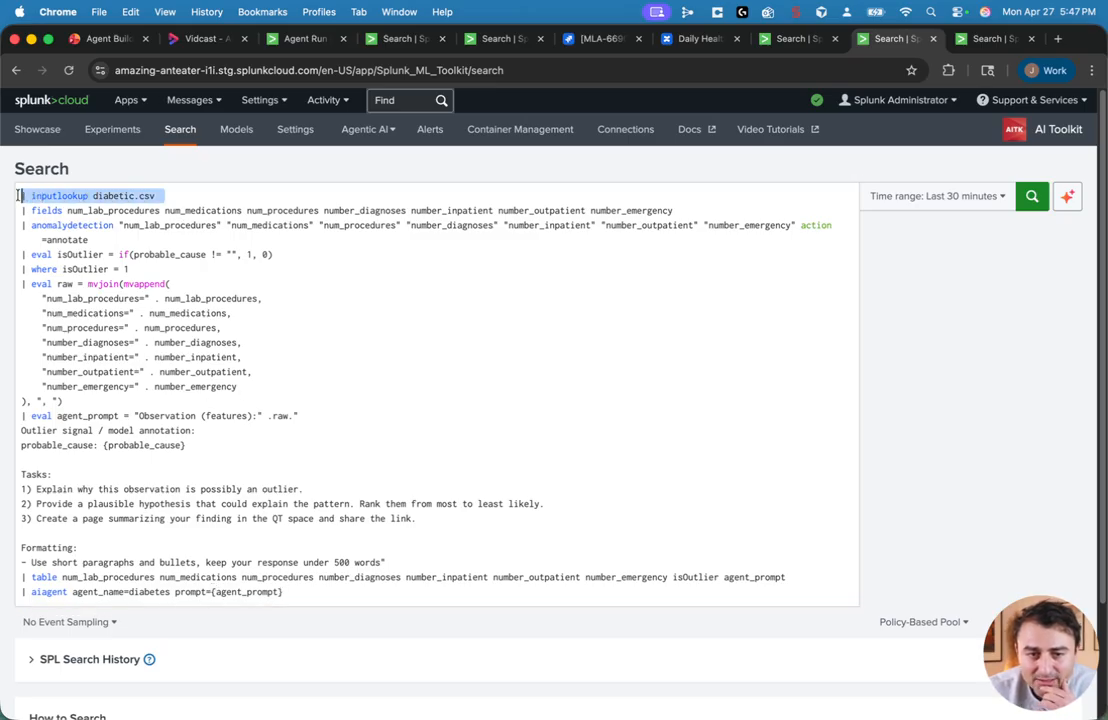
pyautogui.moveTo(115, 225); pyautogui.dragTo(12, 225)
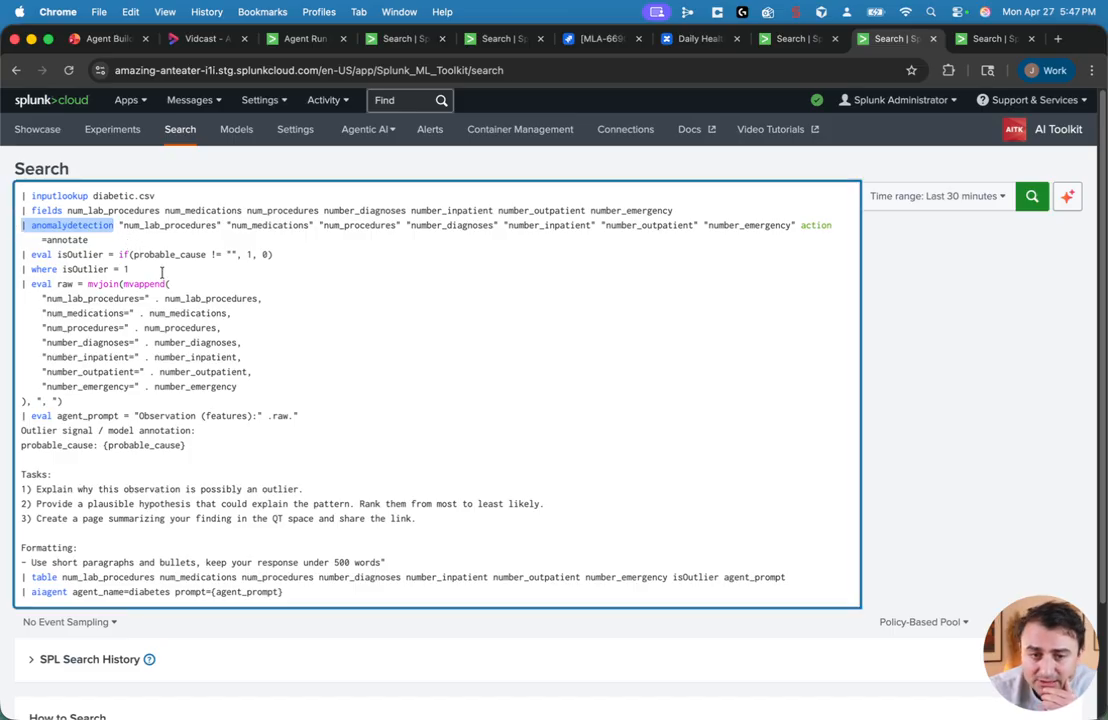
# Step: Highlight the isOutlier eval and filter lines, then the agent prompt's outlier, task and formatting text in the search
pyautogui.moveTo(129, 269); pyautogui.dragTo(22, 254)
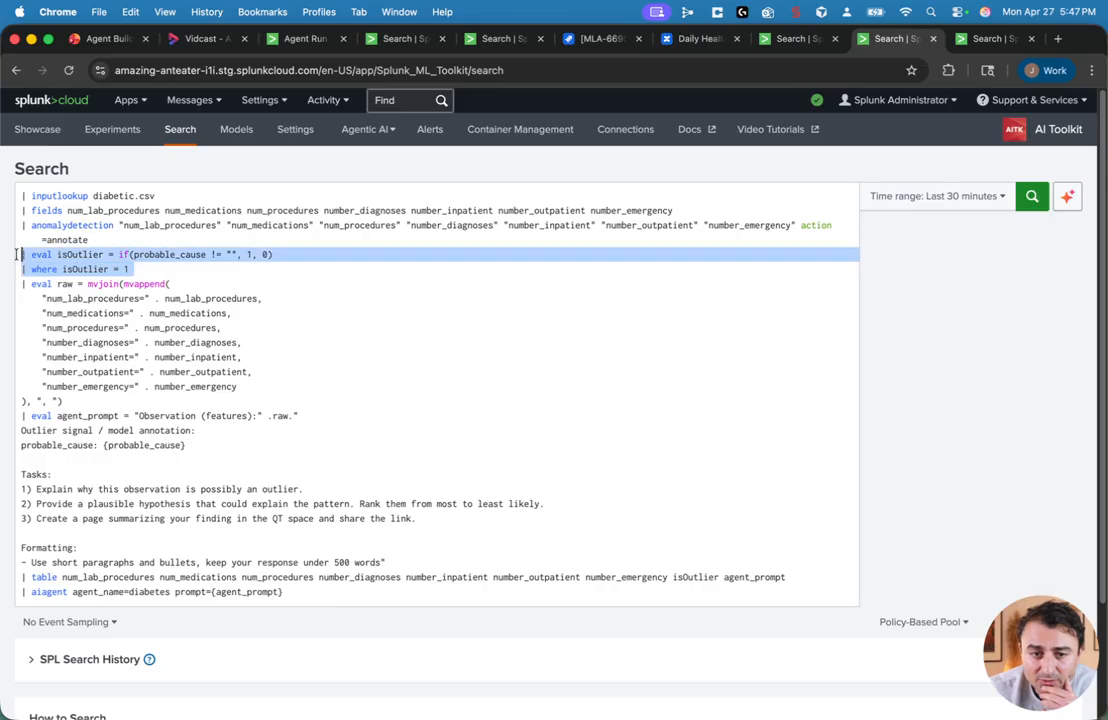
pyautogui.scroll(-2, 203, 358)
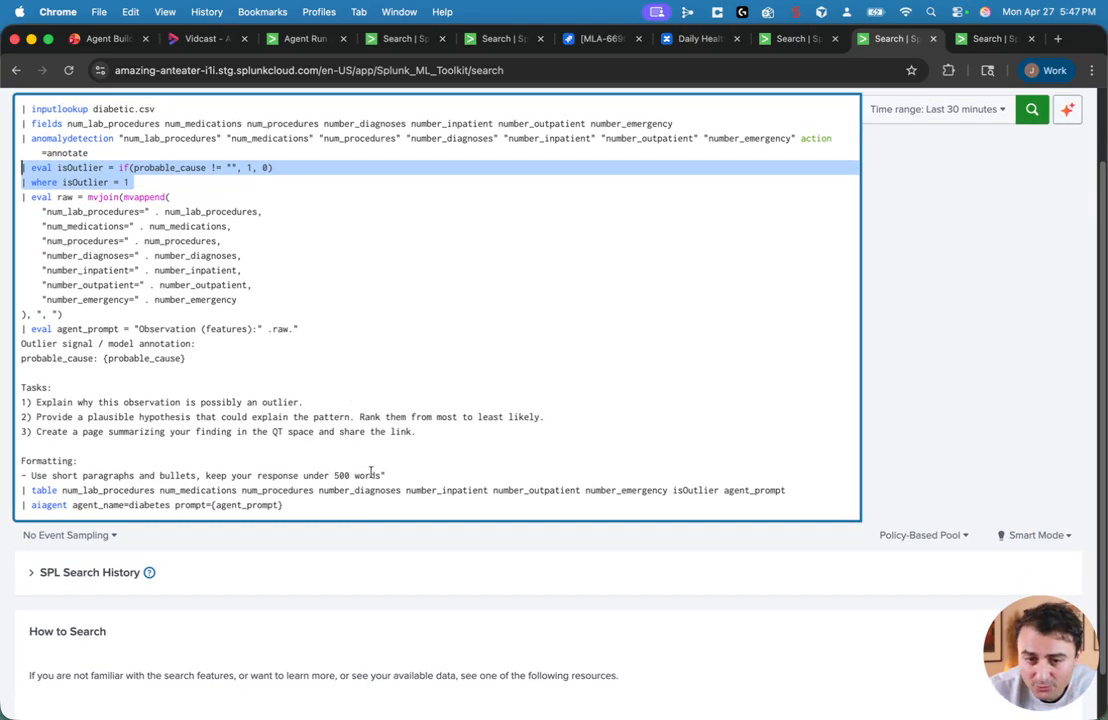
pyautogui.moveTo(376, 474); pyautogui.dragTo(22, 343)
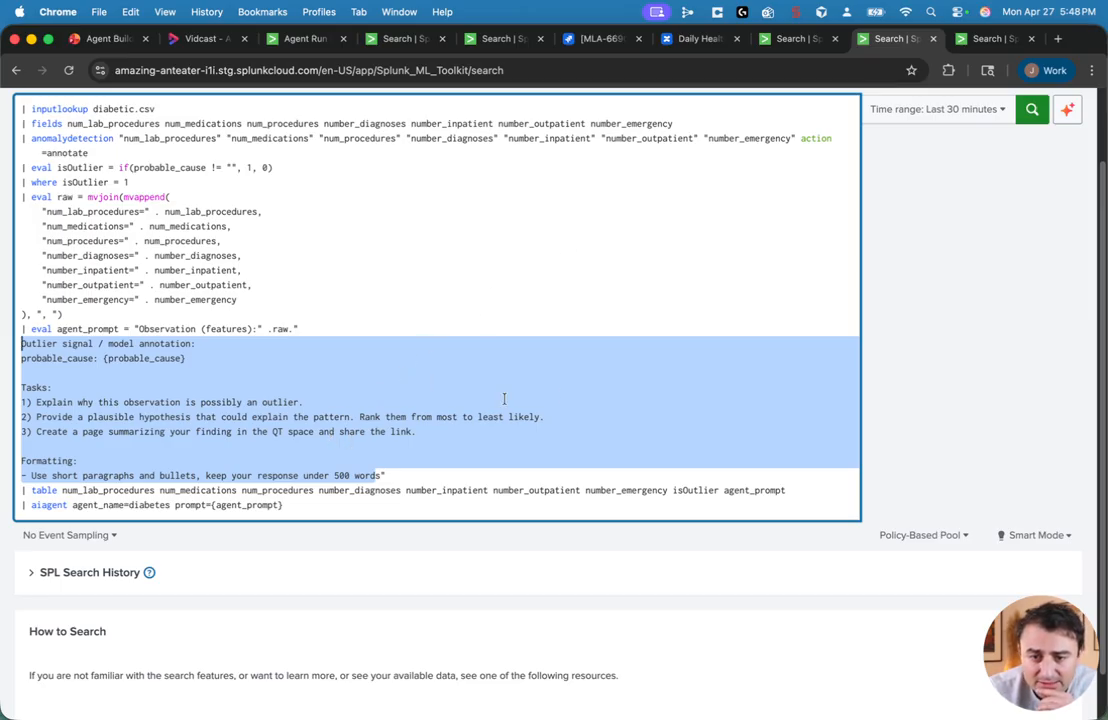
pyautogui.scroll(3, 988, 210)
# Step: Run the diabetes agent search and scroll the statistics table across to the agent's result column
pyautogui.click(1030, 196)
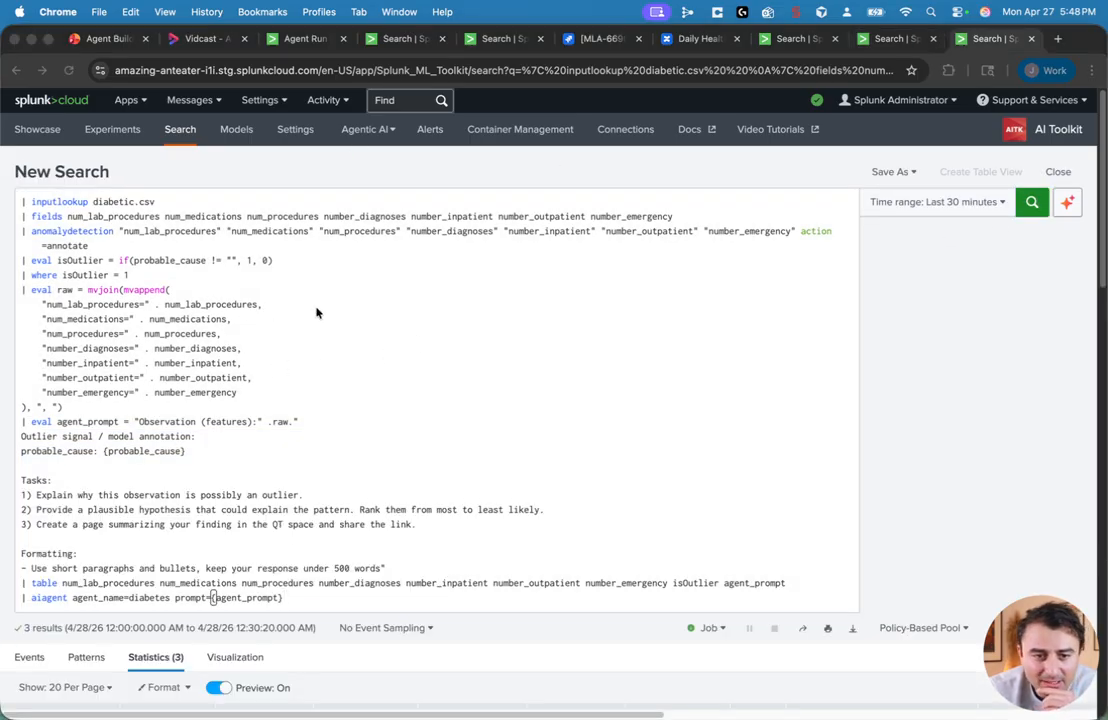
pyautogui.scroll(-5, 422, 294)
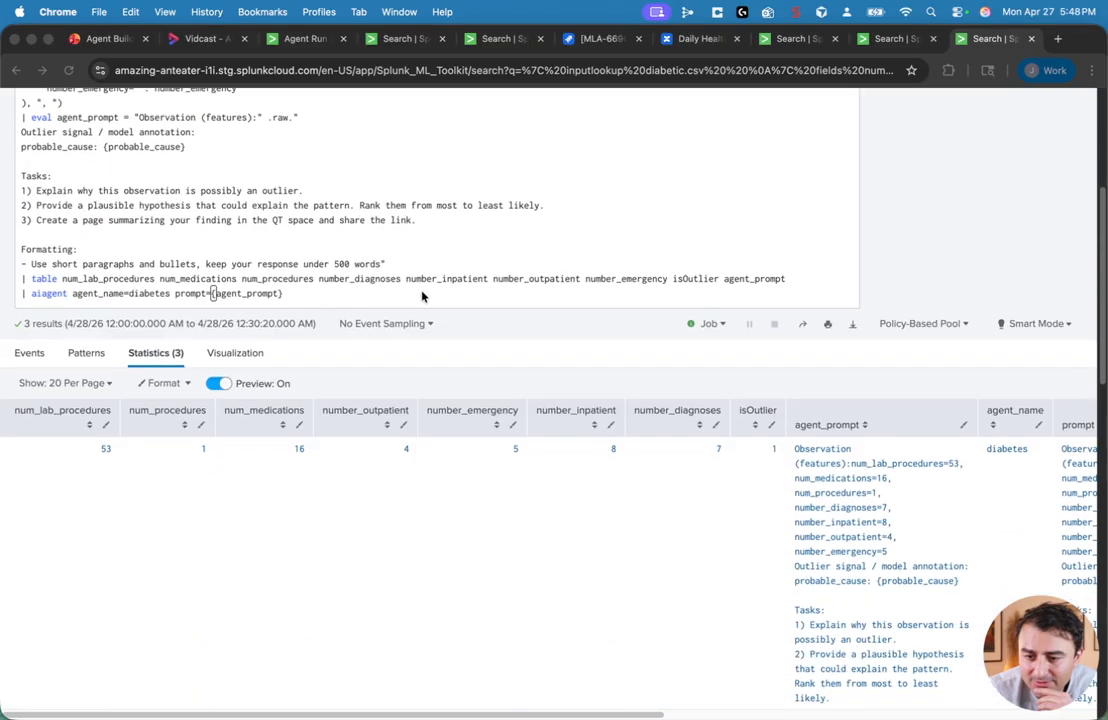
pyautogui.scroll(-10, 452, 502)
pyautogui.scroll(3, 445, 671)
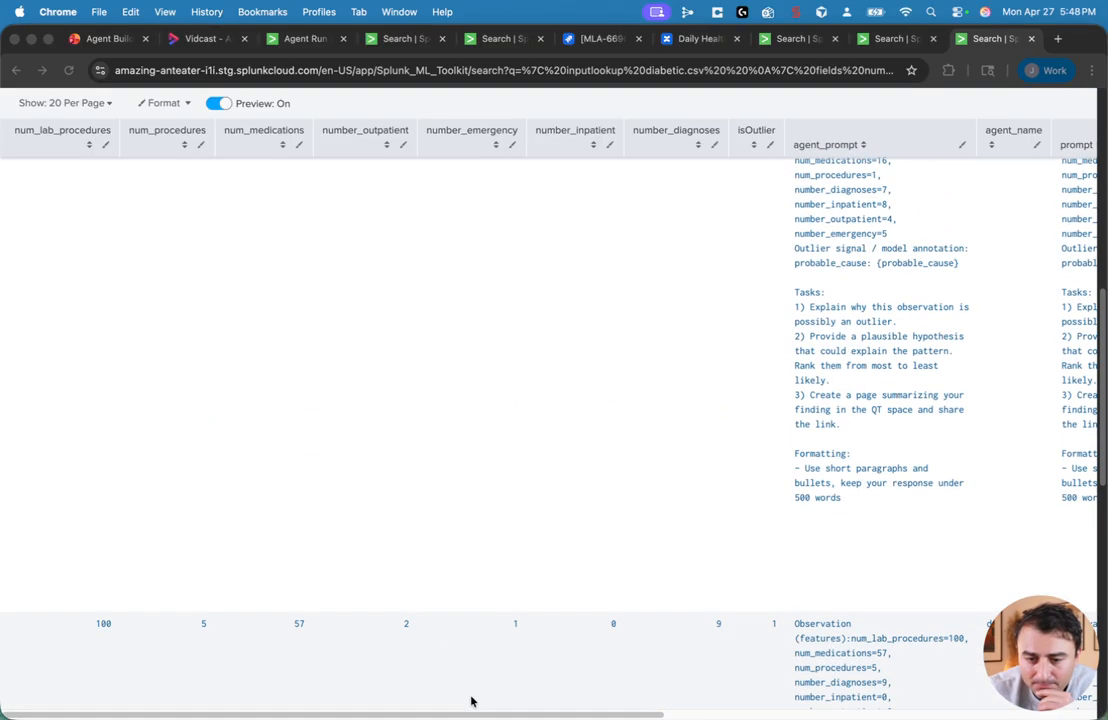
pyautogui.click(470, 713)
pyautogui.moveTo(545, 716); pyautogui.dragTo(981, 716)
pyautogui.scroll(5, 770, 546)
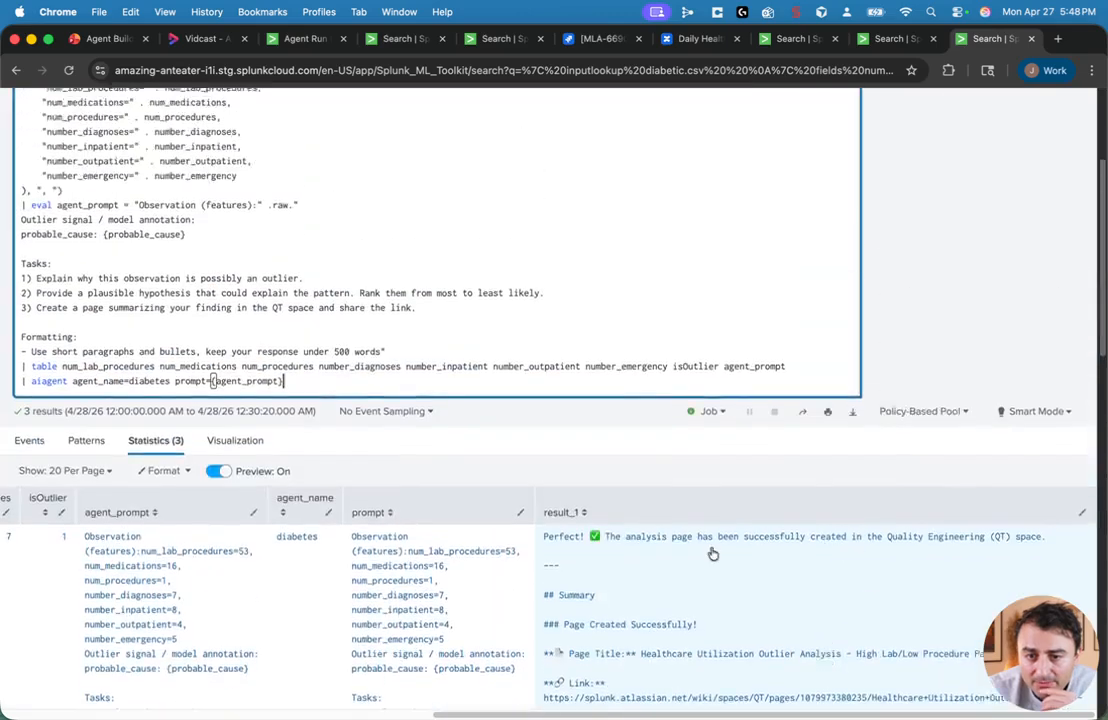
# Step: Read the diabetes agent's result text for each outlier row in the results table
pyautogui.scroll(-3, 700, 580)
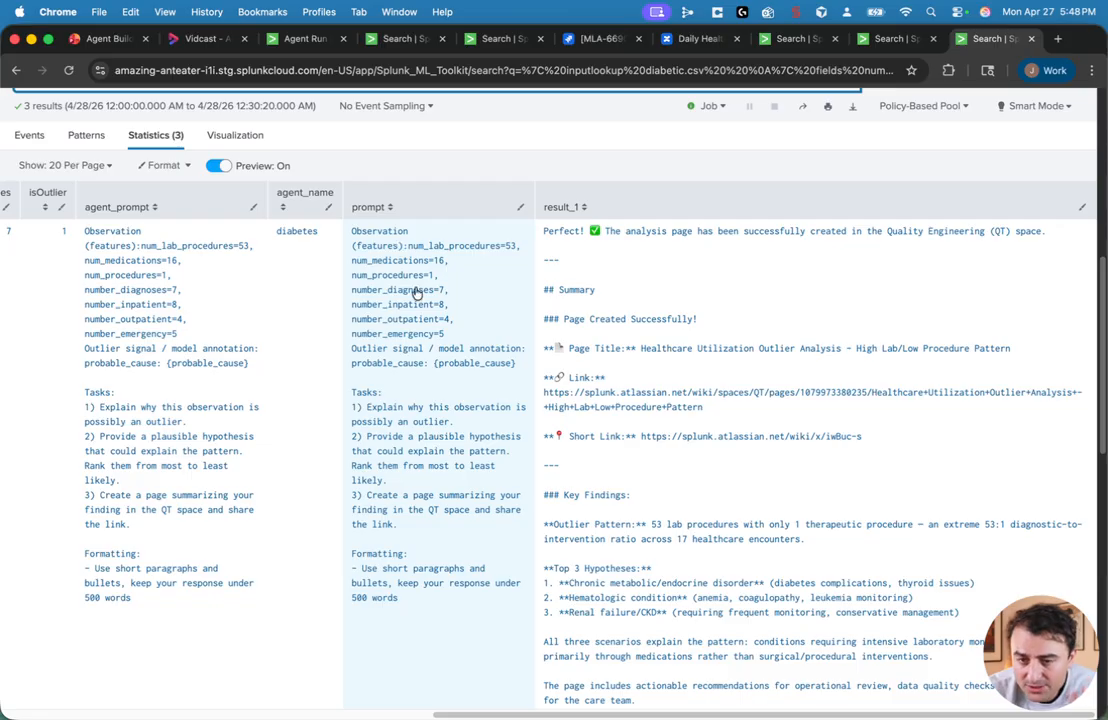
pyautogui.scroll(3, 350, 262)
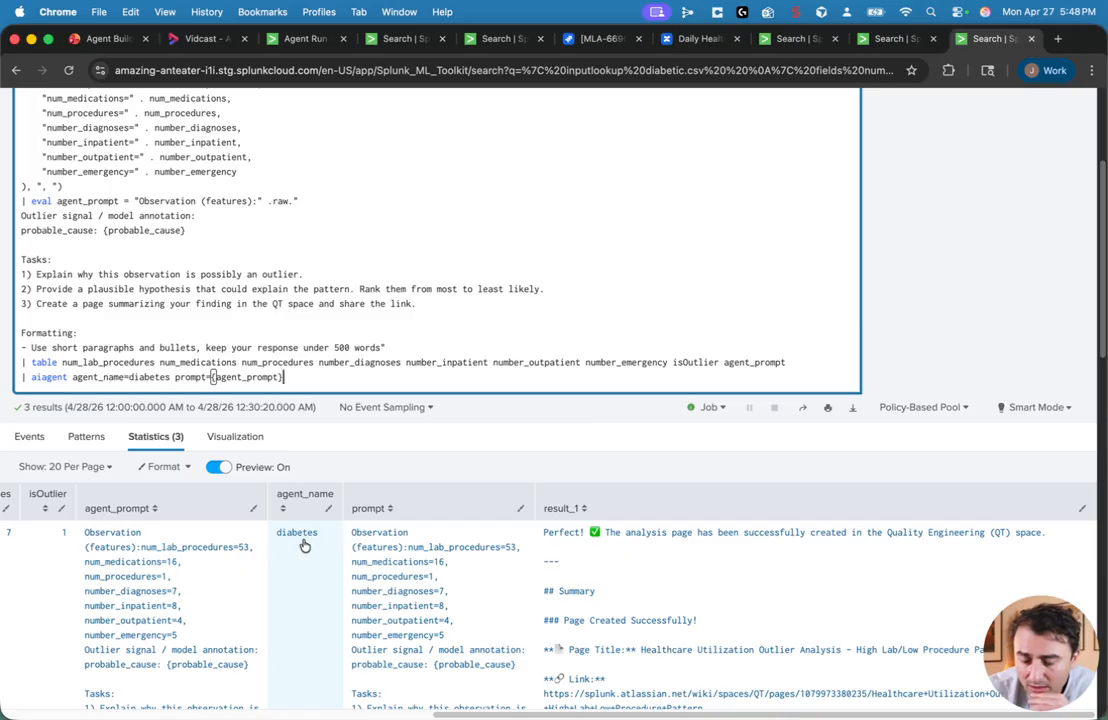
pyautogui.scroll(-5, 400, 590)
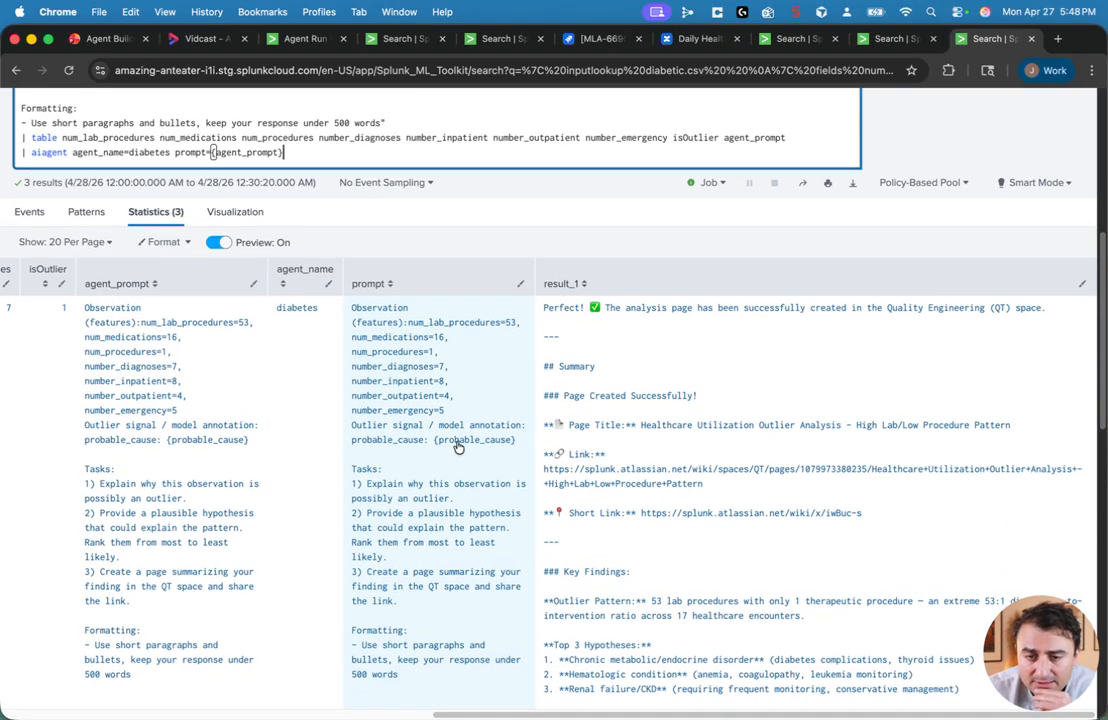
pyautogui.scroll(-1, 498, 327)
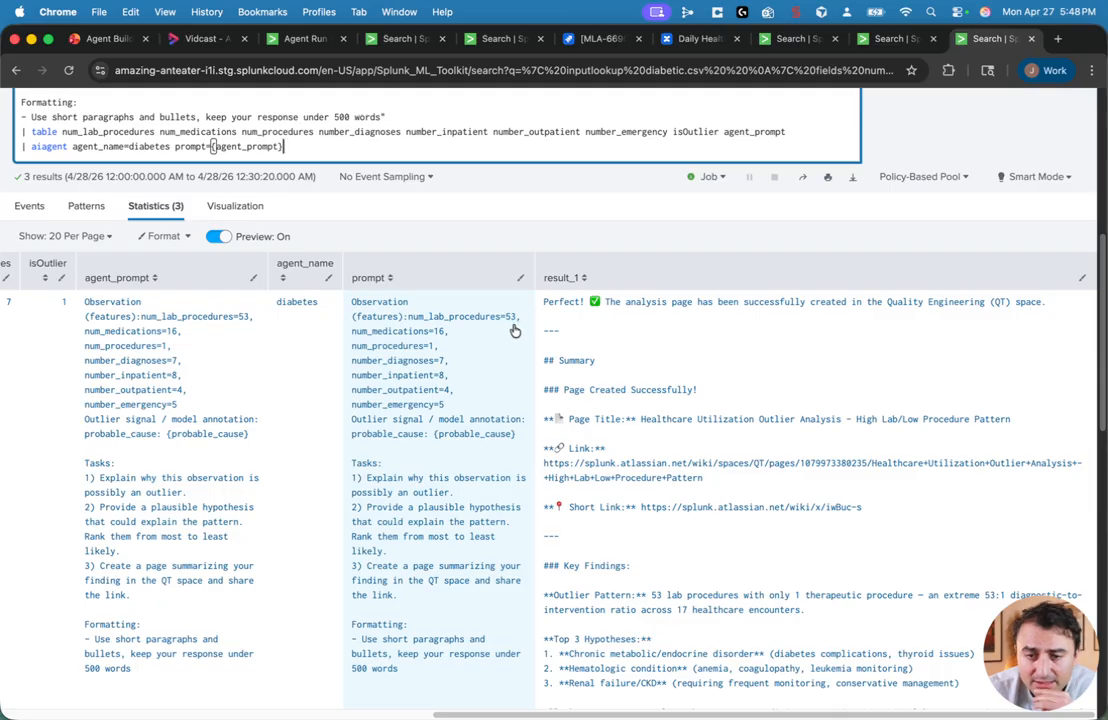
pyautogui.scroll(-4, 512, 328)
pyautogui.scroll(-5, 512, 300)
pyautogui.scroll(15, 510, 200)
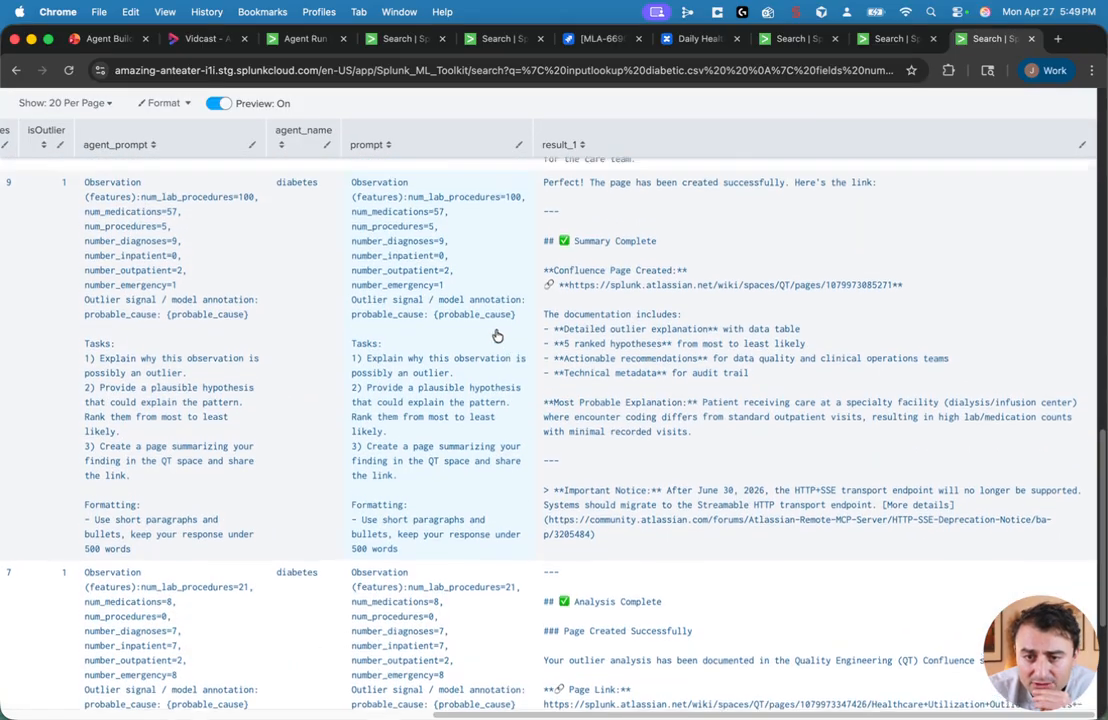
pyautogui.scroll(-15, 489, 356)
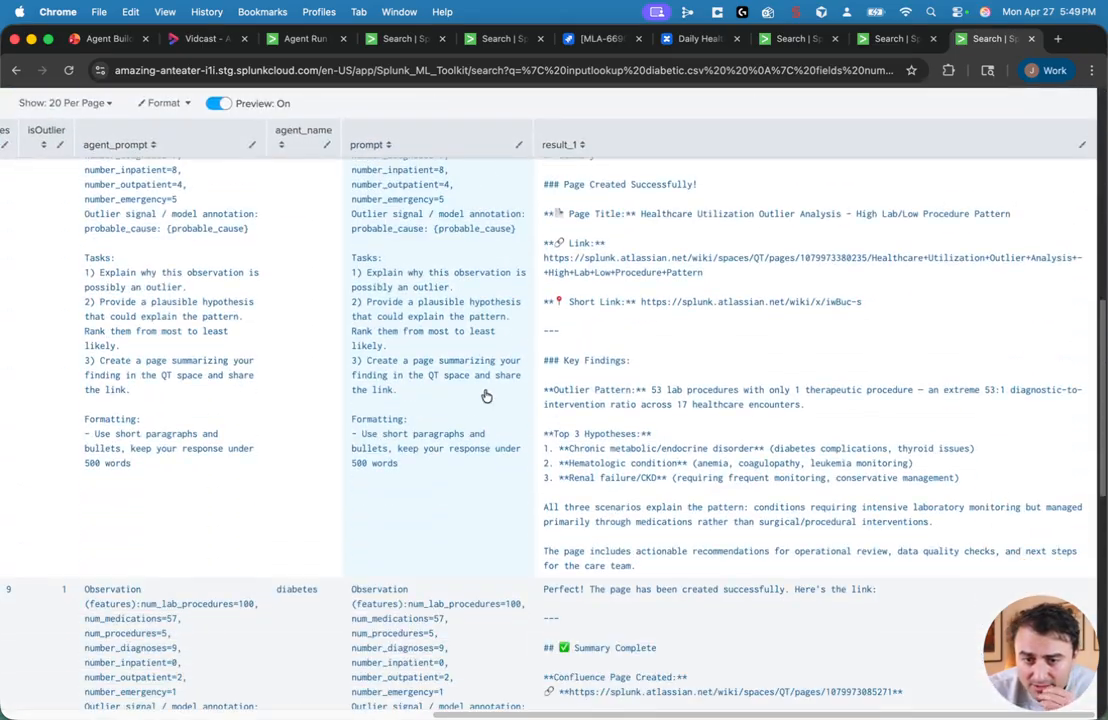
pyautogui.scroll(-2, 477, 497)
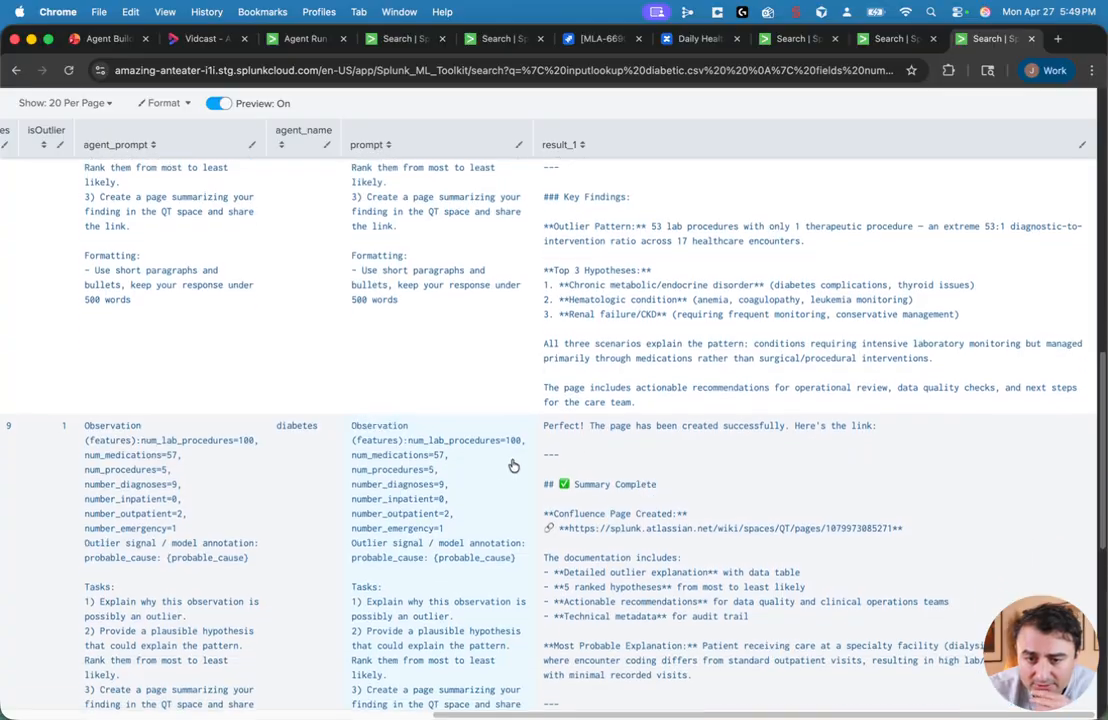
pyautogui.scroll(-10, 512, 460)
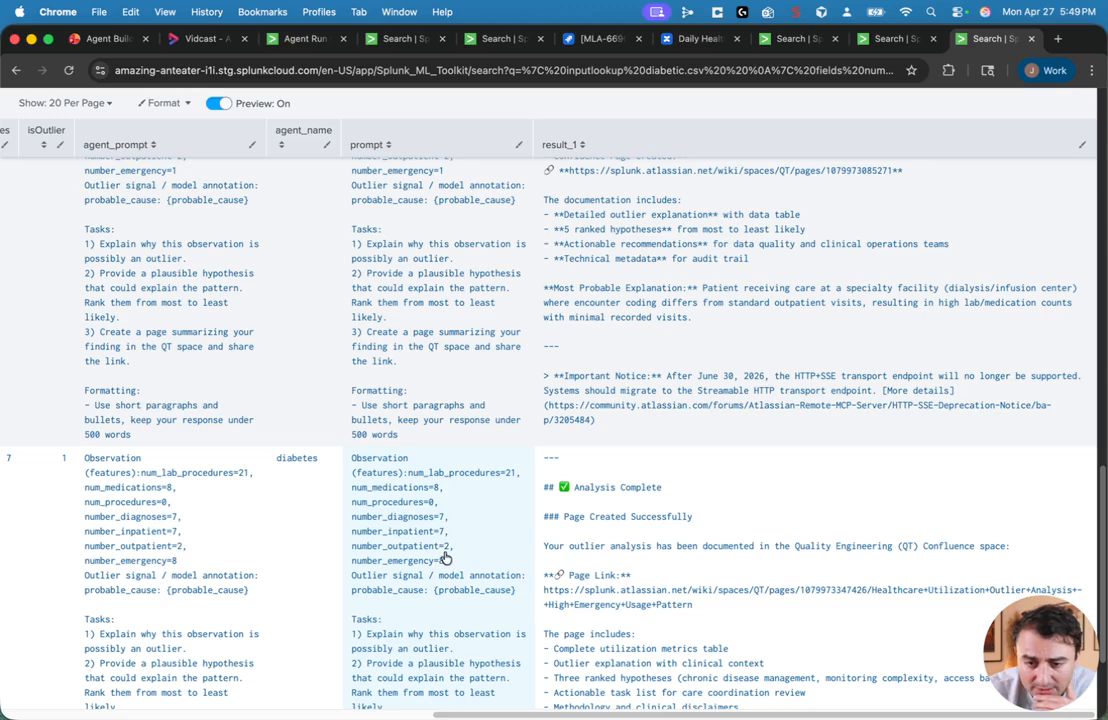
pyautogui.scroll(-3, 445, 550)
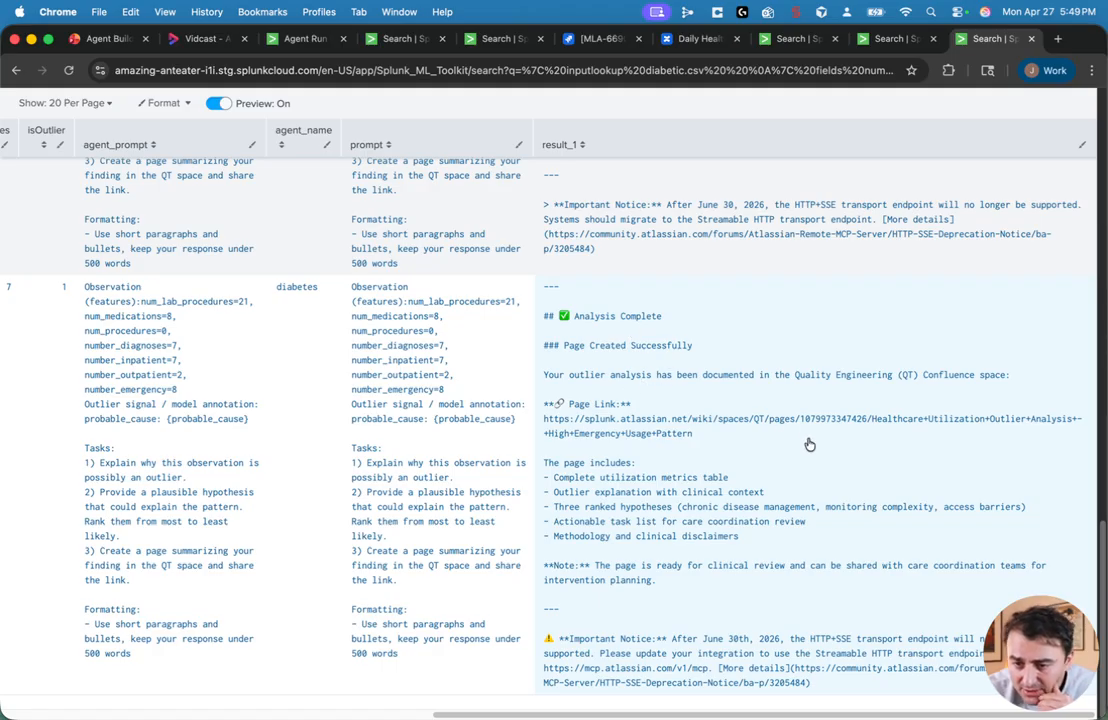
# Step: Select the Confluence page link in the last outlier's result and open it
pyautogui.moveTo(694, 436); pyautogui.dragTo(540, 428)
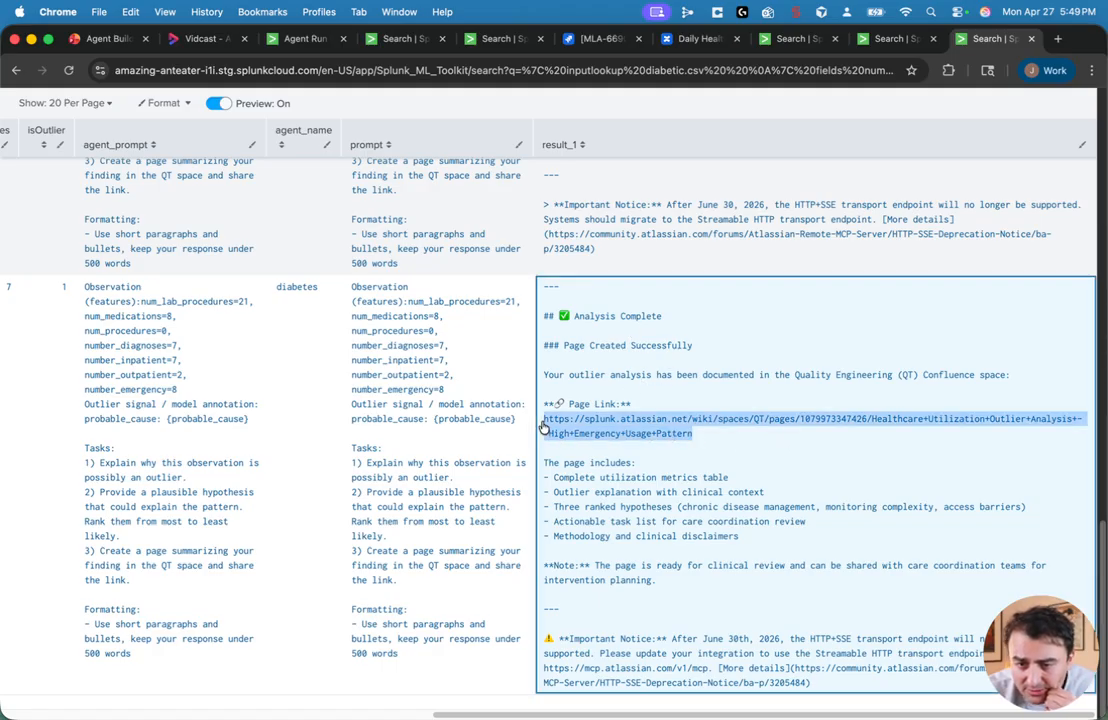
pyautogui.rightClick(566, 425)
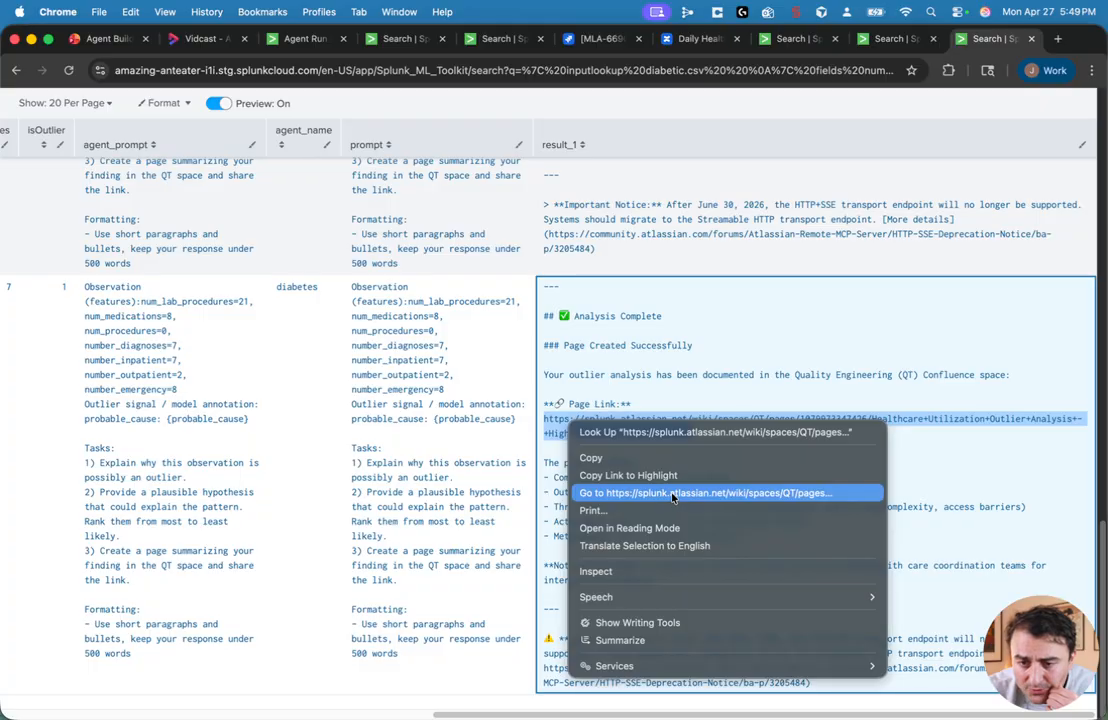
pyautogui.click(666, 495)
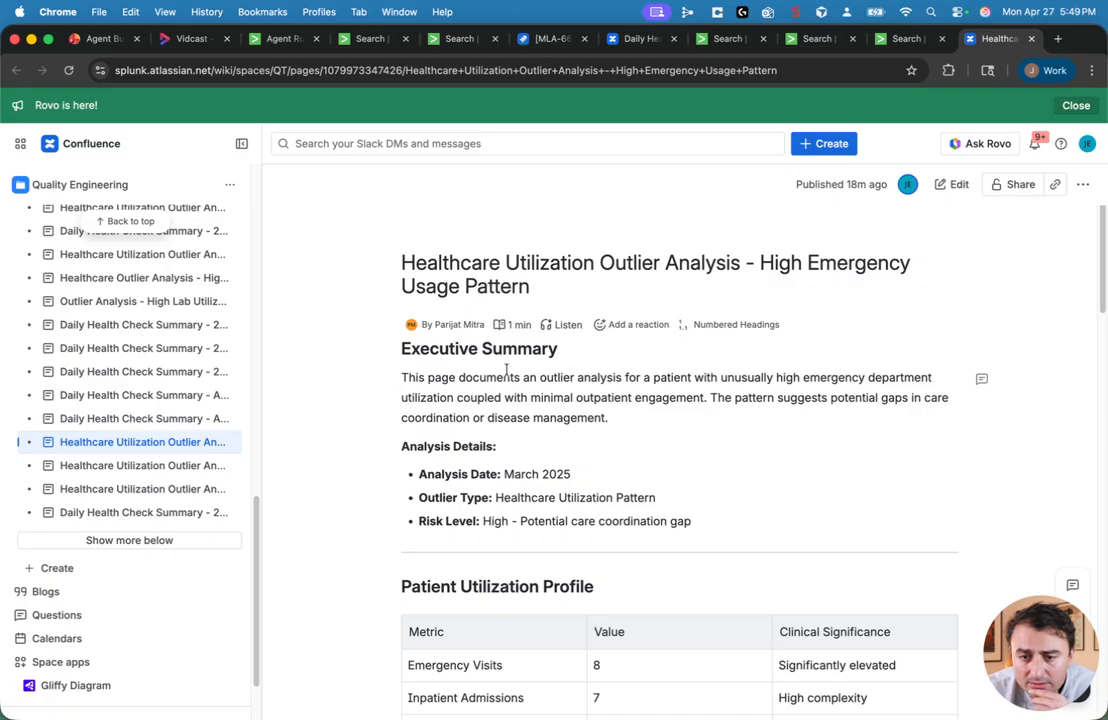
# Step: Read through the Healthcare Utilization Outlier Analysis - High Emergency Usage Pattern page
pyautogui.scroll(-2, 648, 386)
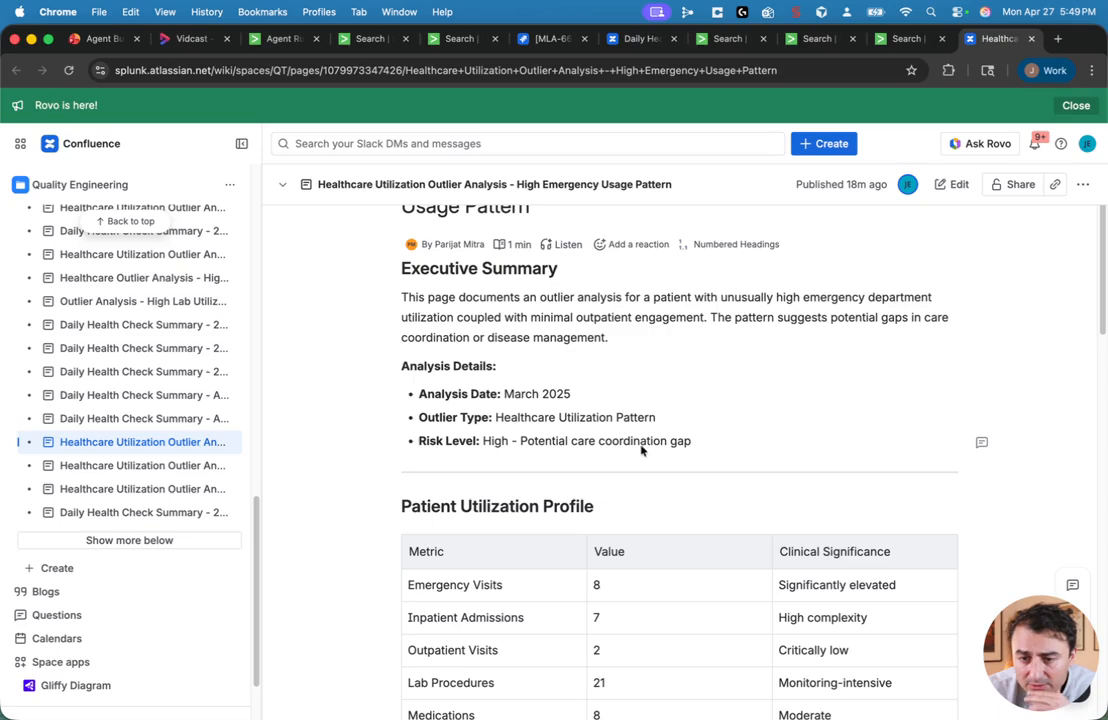
pyautogui.scroll(-5, 700, 435)
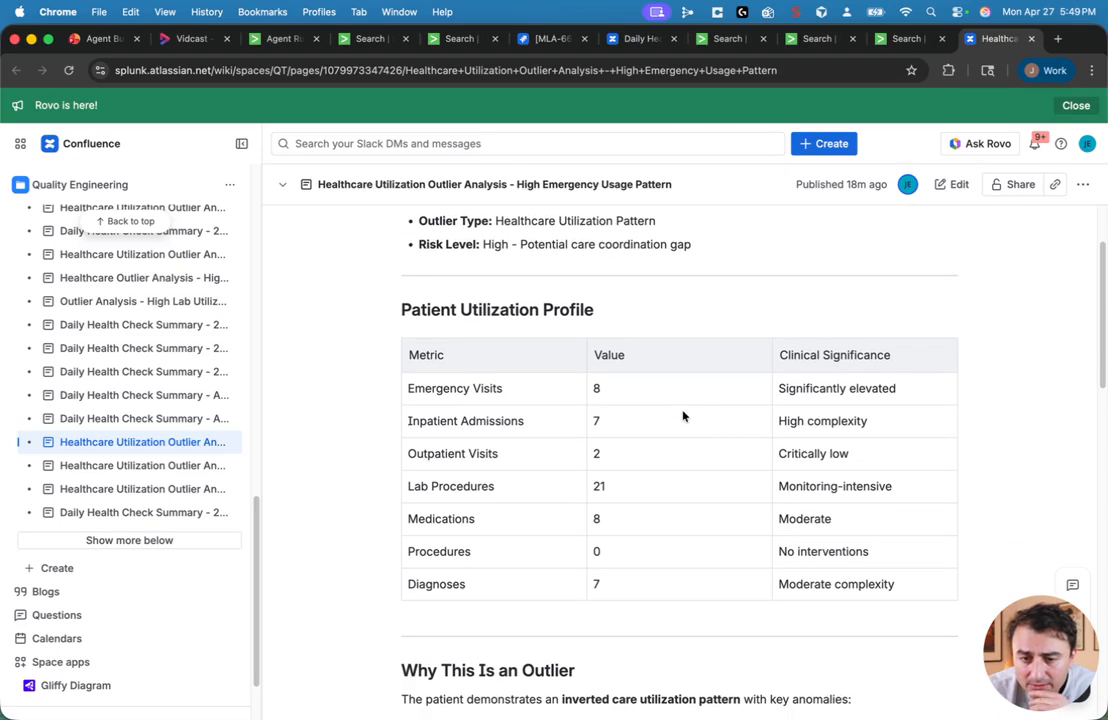
pyautogui.scroll(5, 701, 420)
pyautogui.scroll(-4, 600, 450)
pyautogui.scroll(-9, 677, 428)
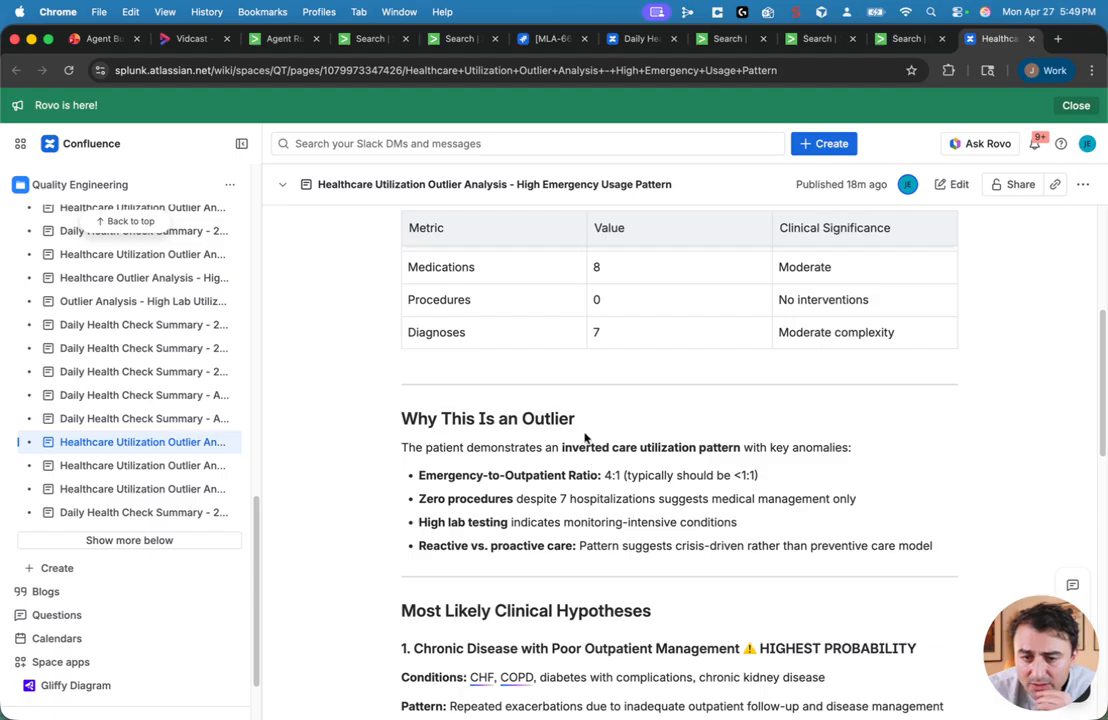
pyautogui.scroll(-5, 600, 450)
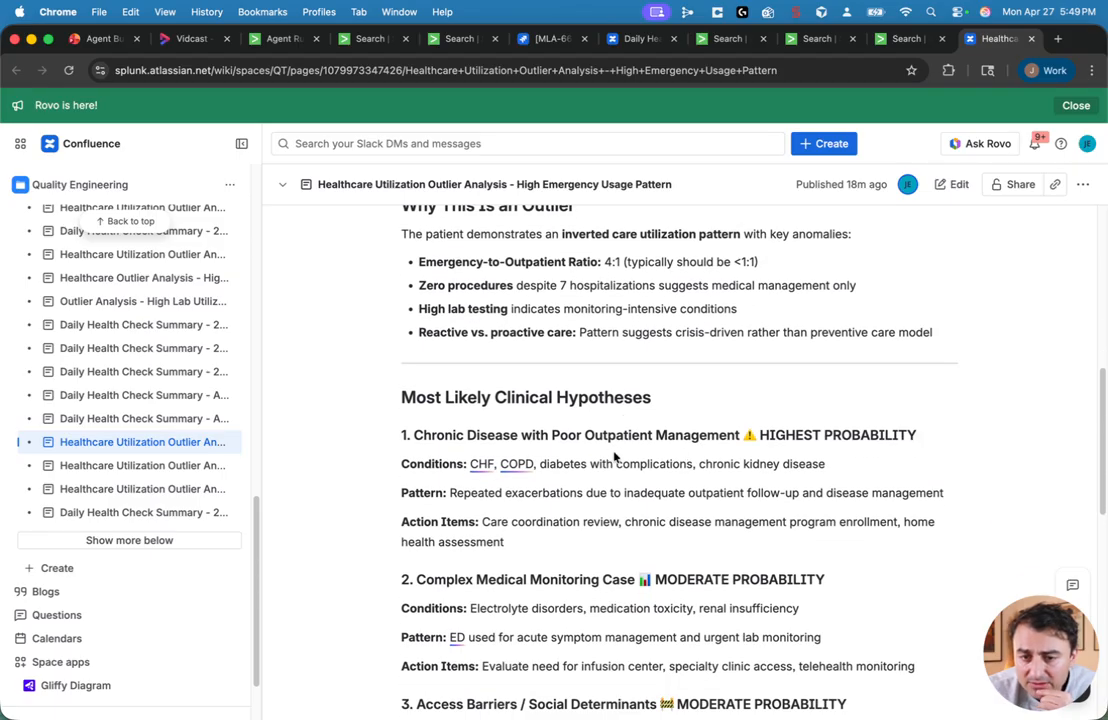
pyautogui.scroll(-10, 620, 454)
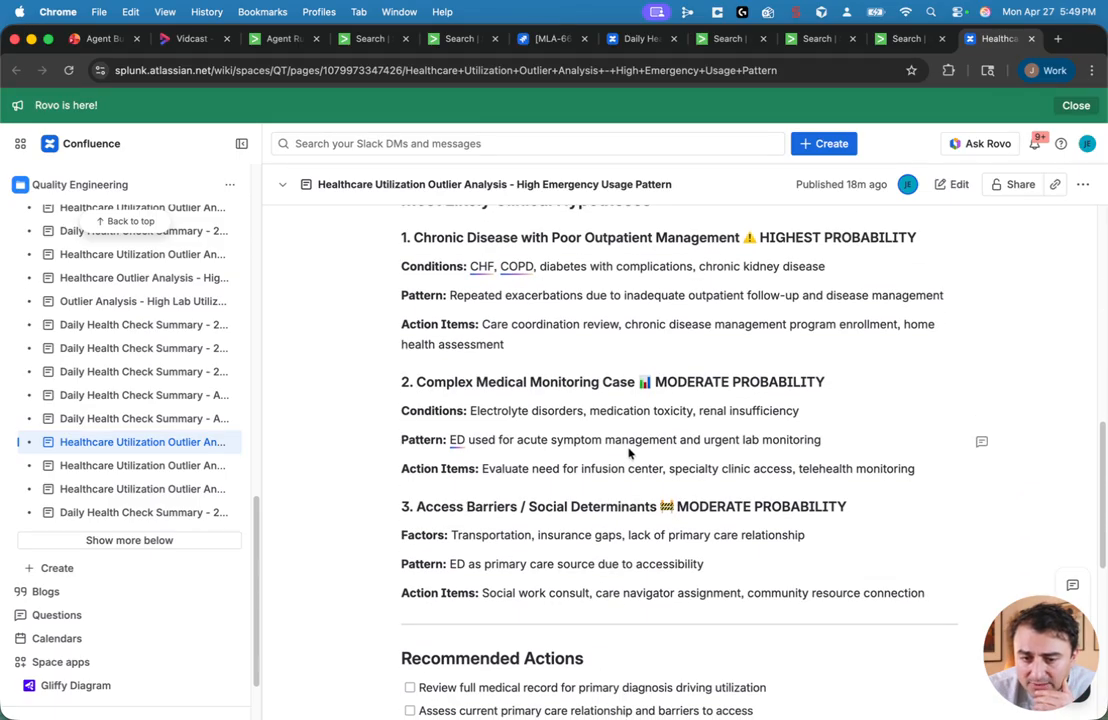
pyautogui.scroll(-3, 616, 465)
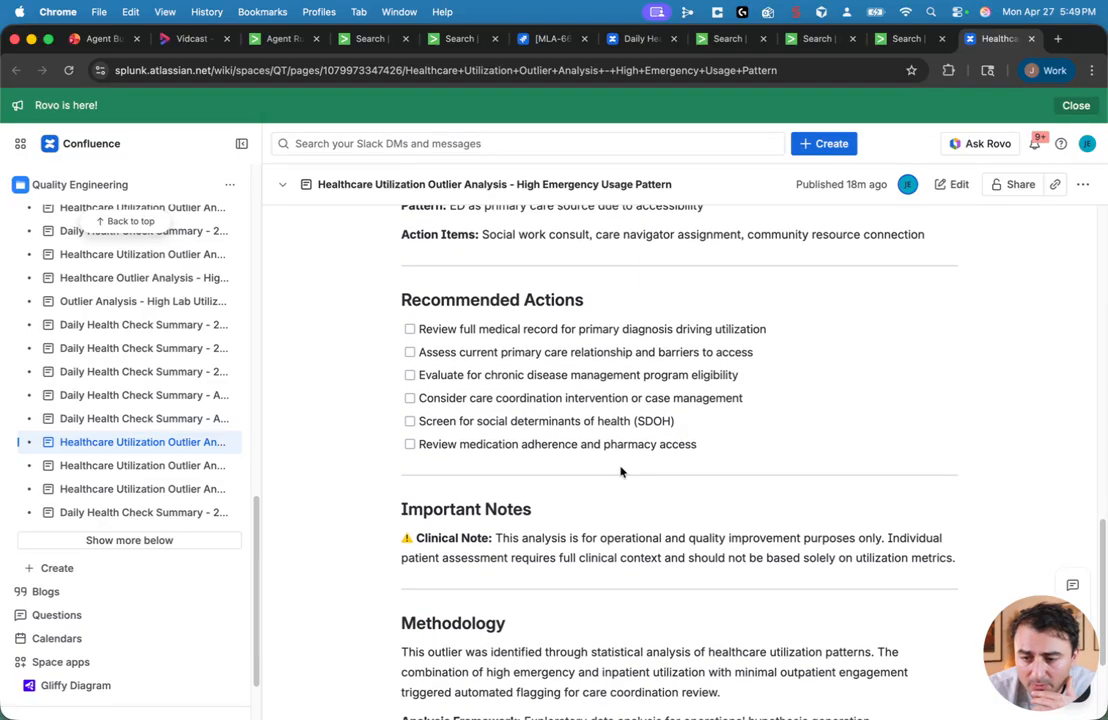
pyautogui.scroll(-4, 620, 471)
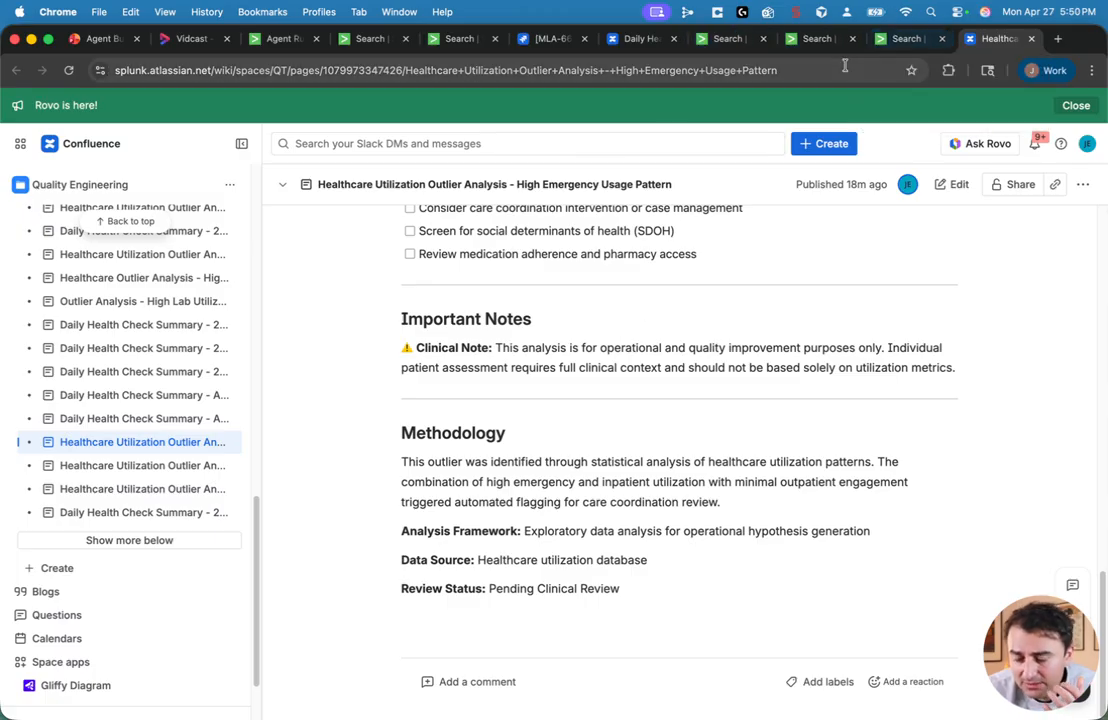
# Step: Return to the diabetes agent search tab and scroll back to the top of the search
pyautogui.click(910, 40)
pyautogui.scroll(3, 175, 560)
pyautogui.scroll(5, 184, 537)
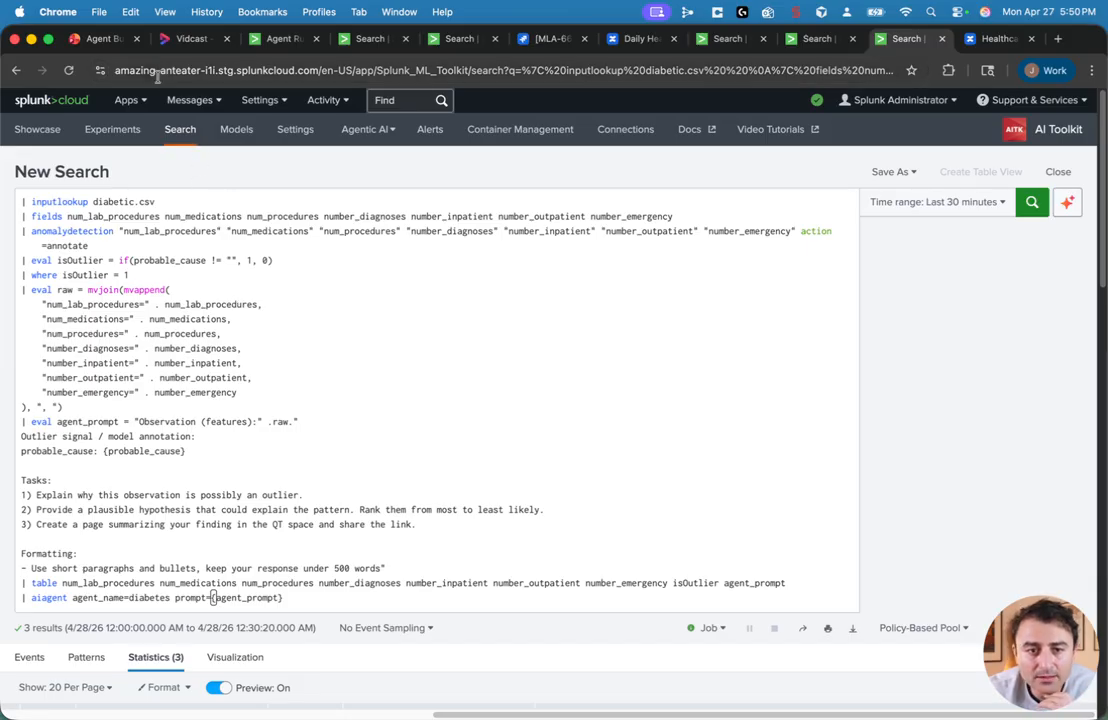
# Step: Switch to the Agent Builder First Call Deck presentation and start the slideshow from slide 17
pyautogui.click(98, 39)
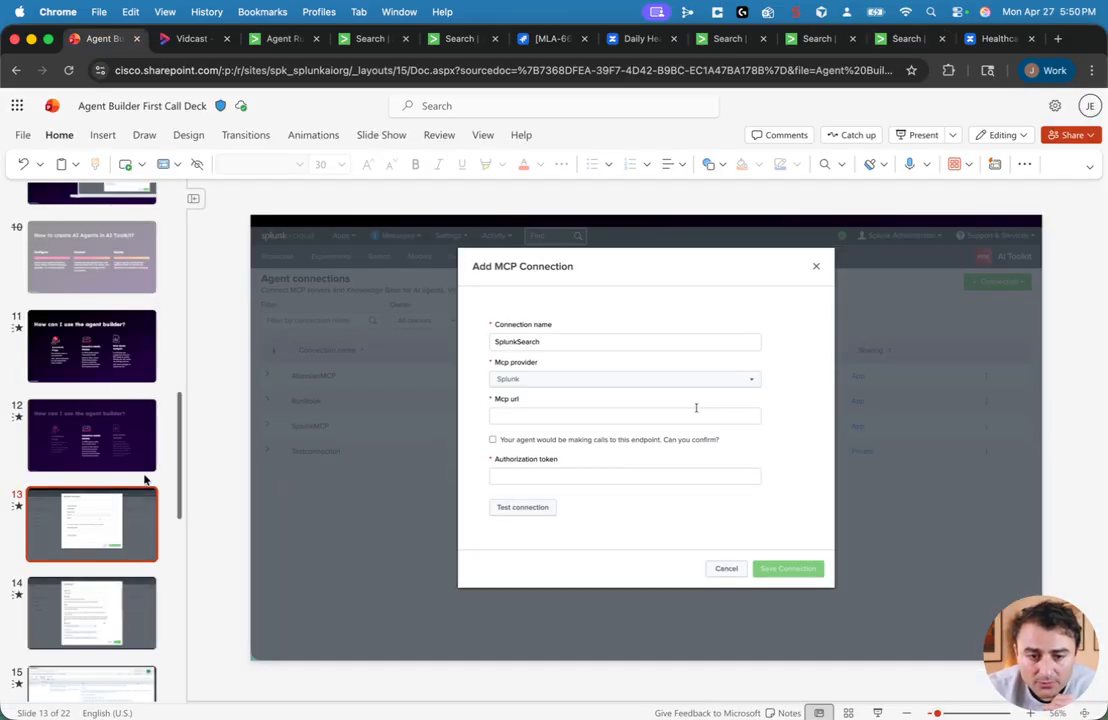
pyautogui.scroll(-5, 106, 489)
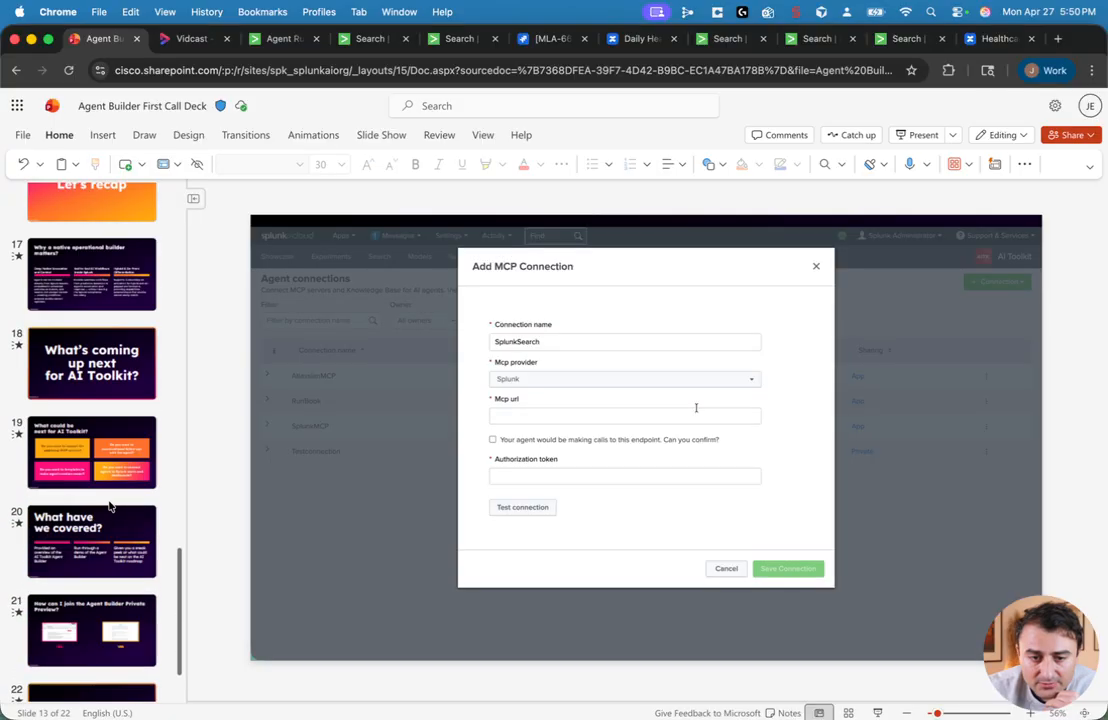
pyautogui.click(106, 381)
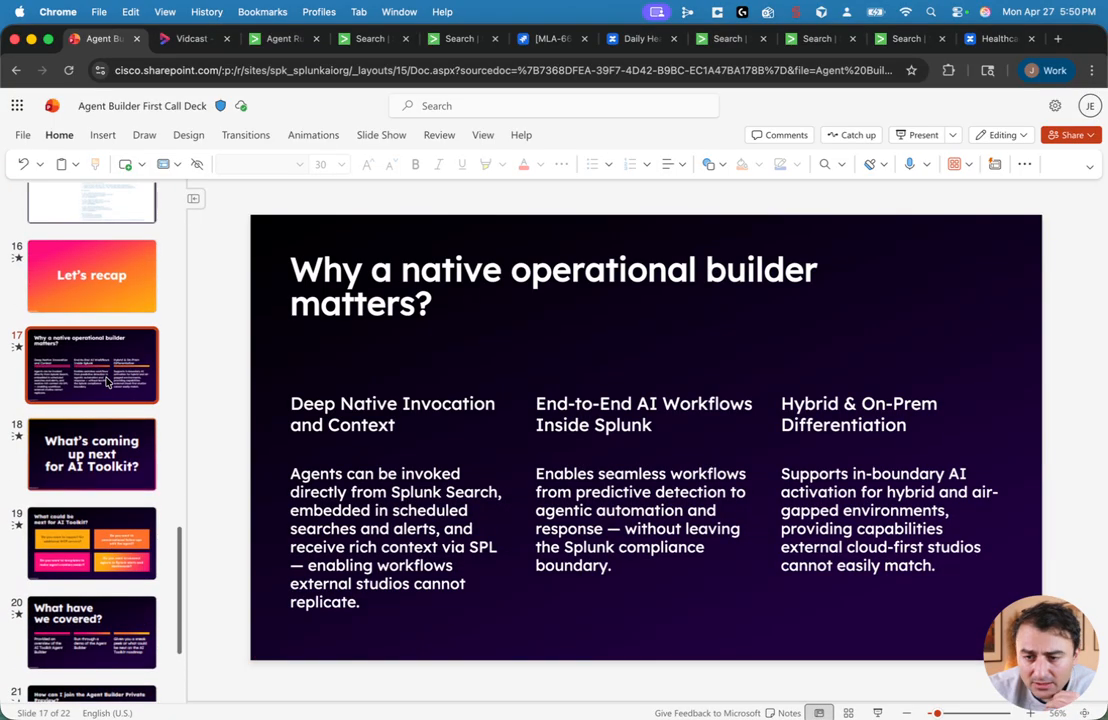
pyautogui.click(877, 713)
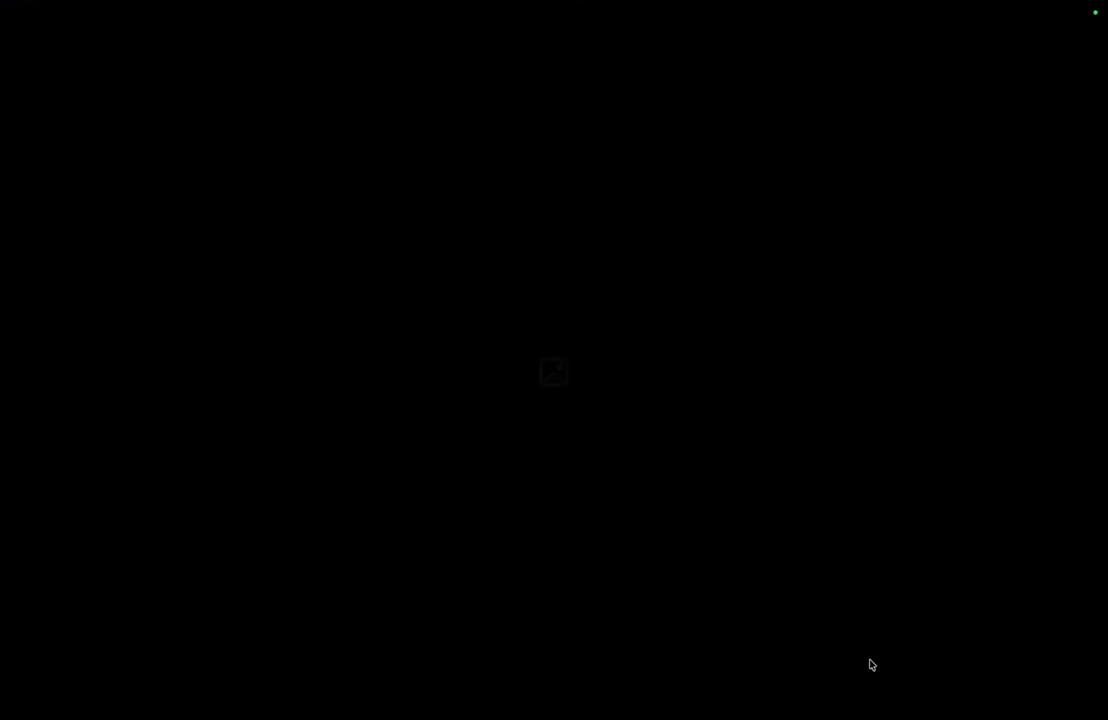